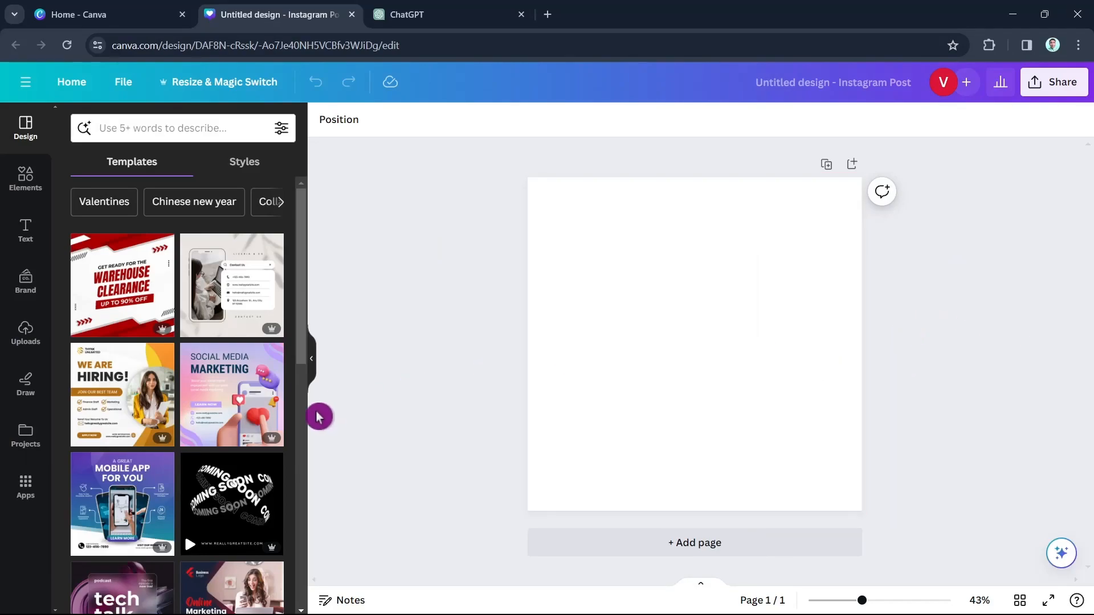
Browse the Instagram post templates and apply the "Cream Inspirational Quotes Instagram Post" template to the blank page
{"action": "scroll", "coordinate": [159, 458], "scroll_direction": "down", "scroll_amount": 2}
{"action": "scroll", "coordinate": [161, 462], "scroll_direction": "down", "scroll_amount": 8}
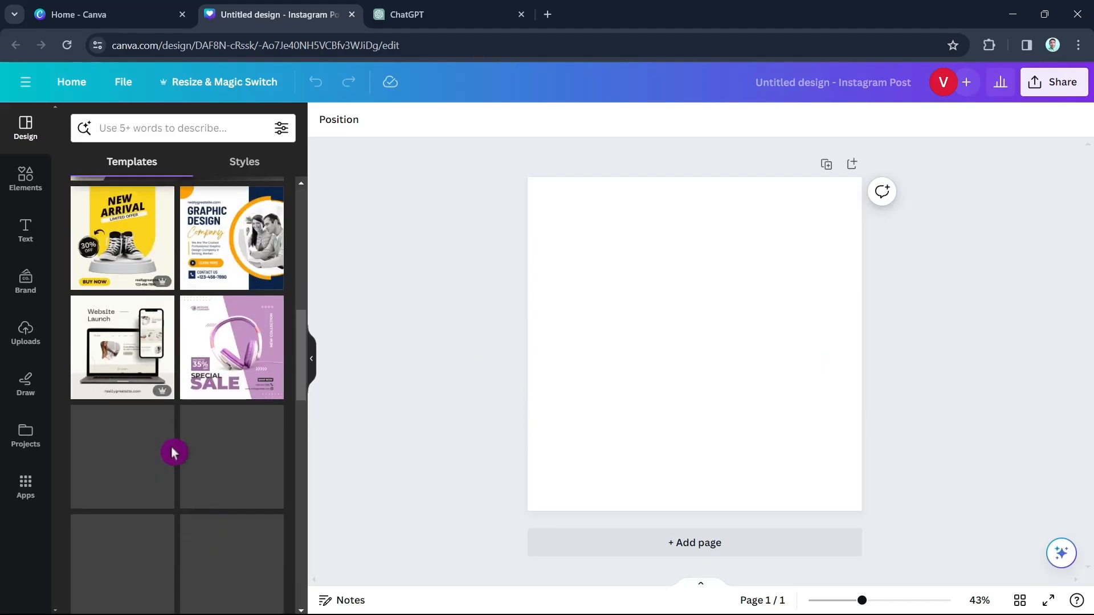
{"action": "scroll", "coordinate": [238, 482], "scroll_direction": "up", "scroll_amount": 2}
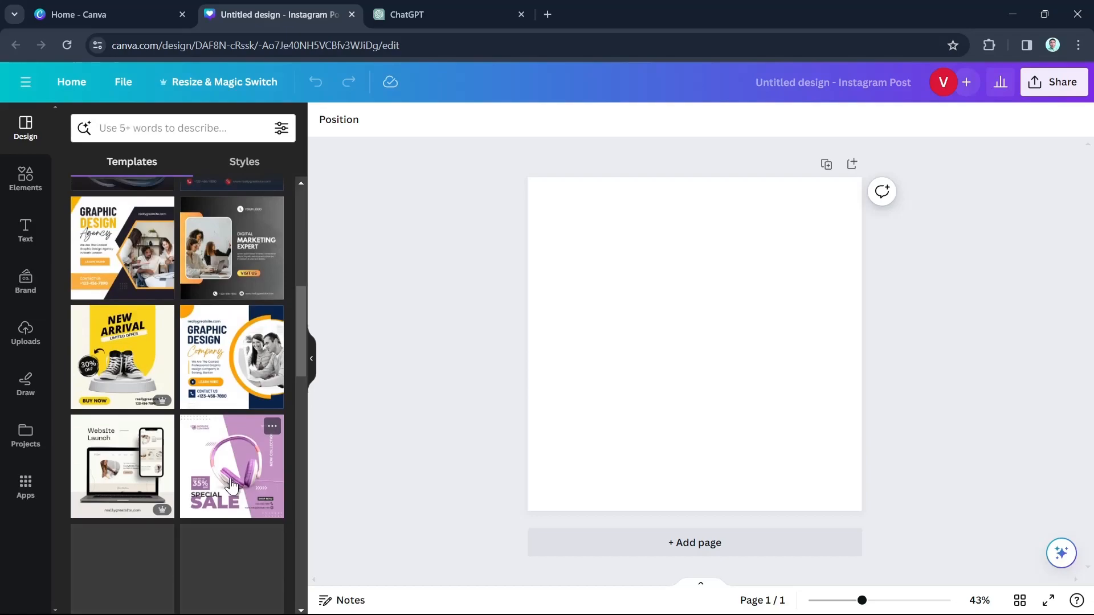
{"action": "scroll", "coordinate": [212, 471], "scroll_direction": "up", "scroll_amount": 8}
{"action": "scroll", "coordinate": [212, 471], "scroll_direction": "down", "scroll_amount": 8}
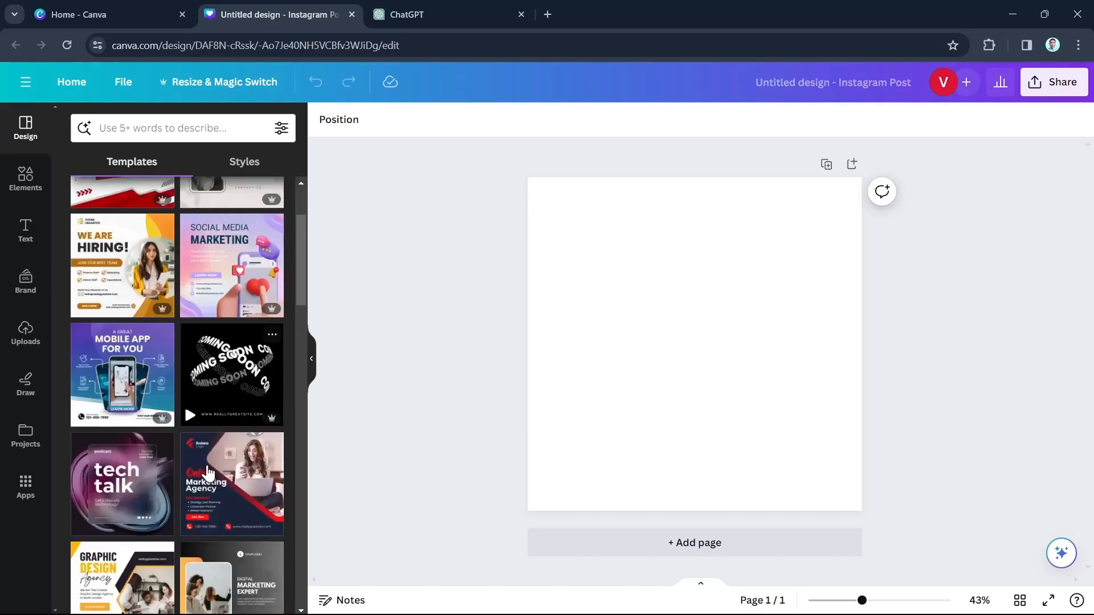
{"action": "scroll", "coordinate": [207, 469], "scroll_direction": "down", "scroll_amount": 10}
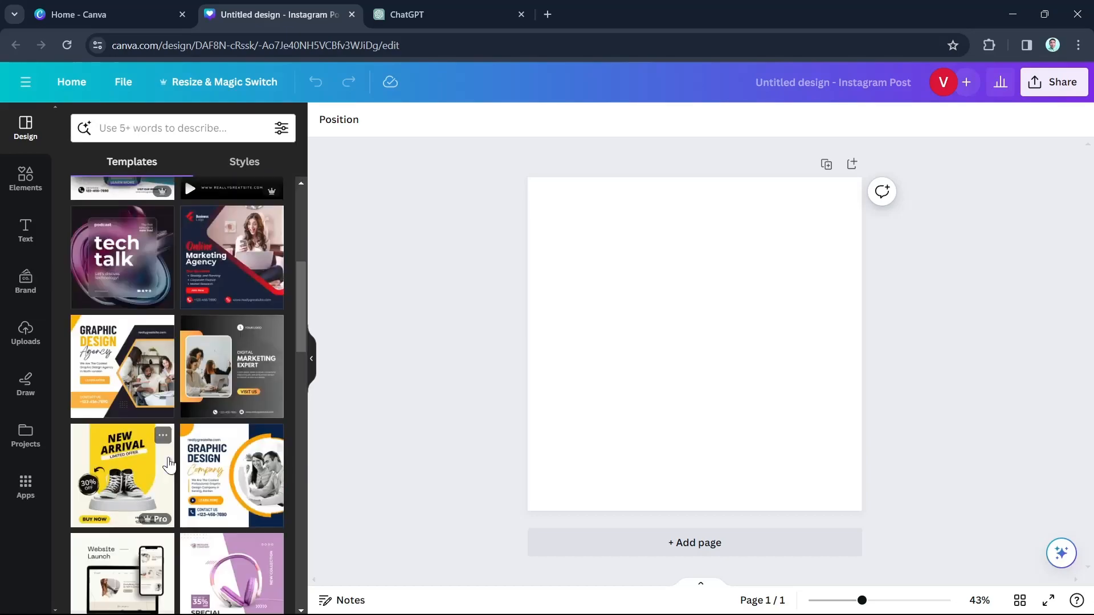
{"action": "scroll", "coordinate": [192, 434], "scroll_direction": "down", "scroll_amount": 10}
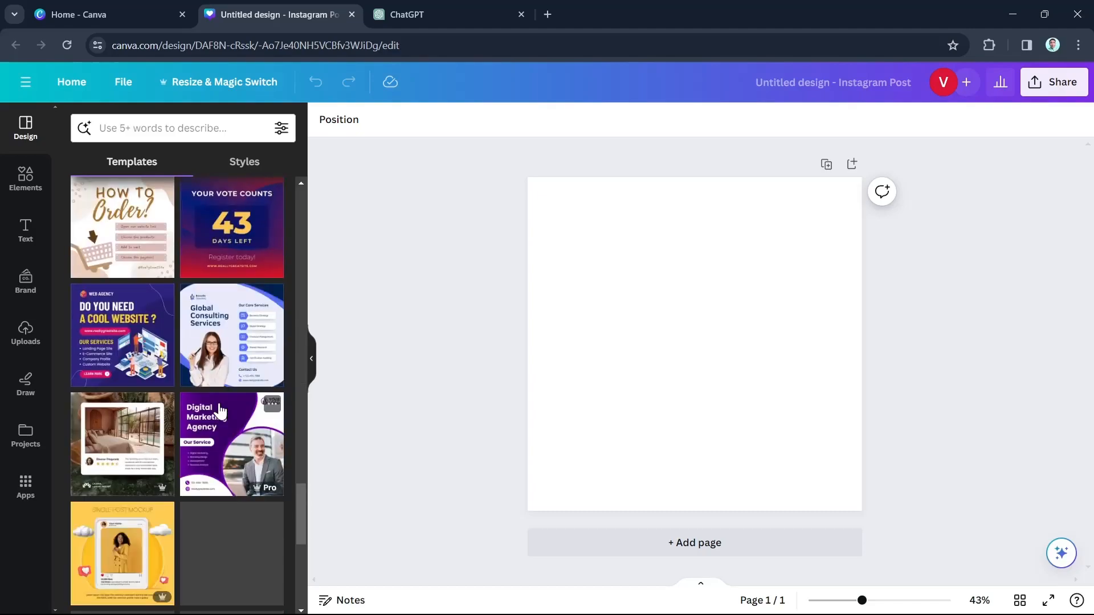
{"action": "left_click", "coordinate": [222, 450]}
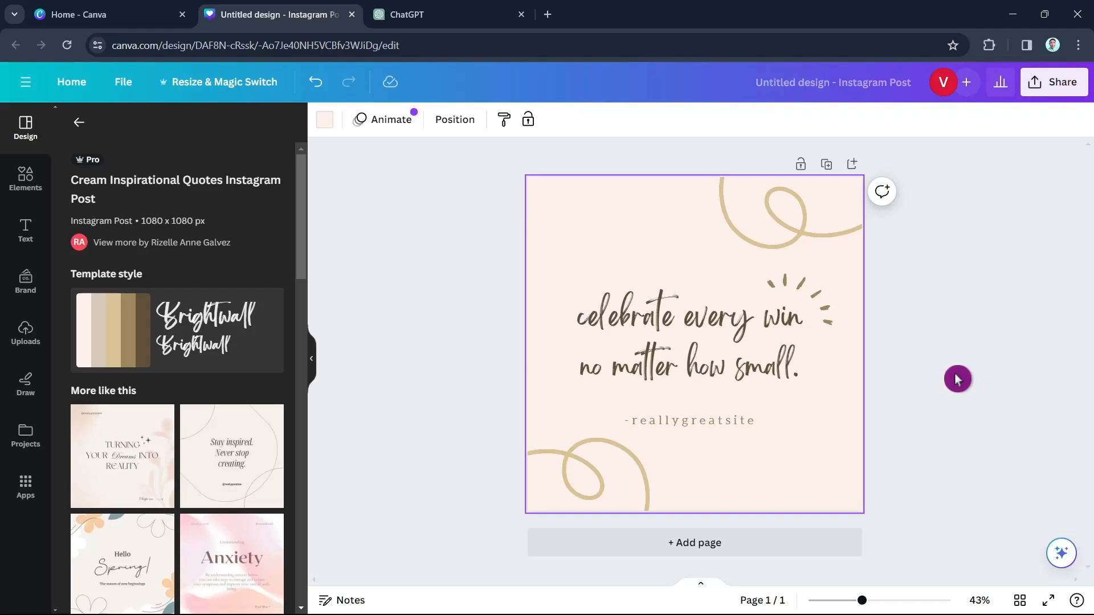
Switch to ChatGPT, decline the AIPRM account connection, and submit "give me 100 motivational/inspirational/life/love qoutes that are not from others"
{"action": "left_click", "coordinate": [447, 8]}
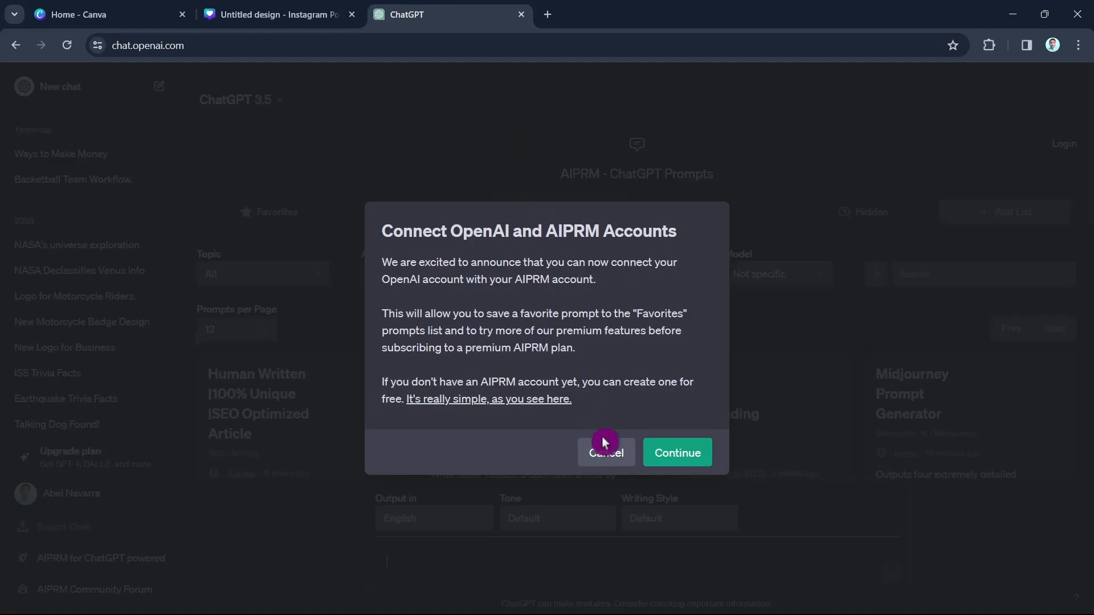
{"action": "left_click", "coordinate": [602, 453]}
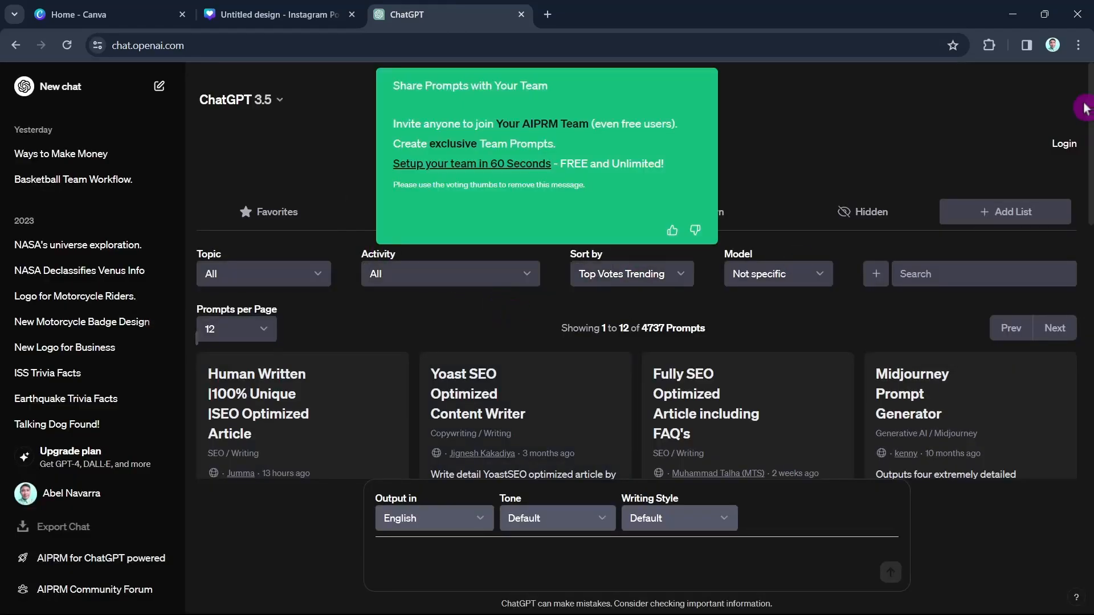
{"action": "left_click", "coordinate": [444, 562]}
{"action": "type", "text": "gi"}
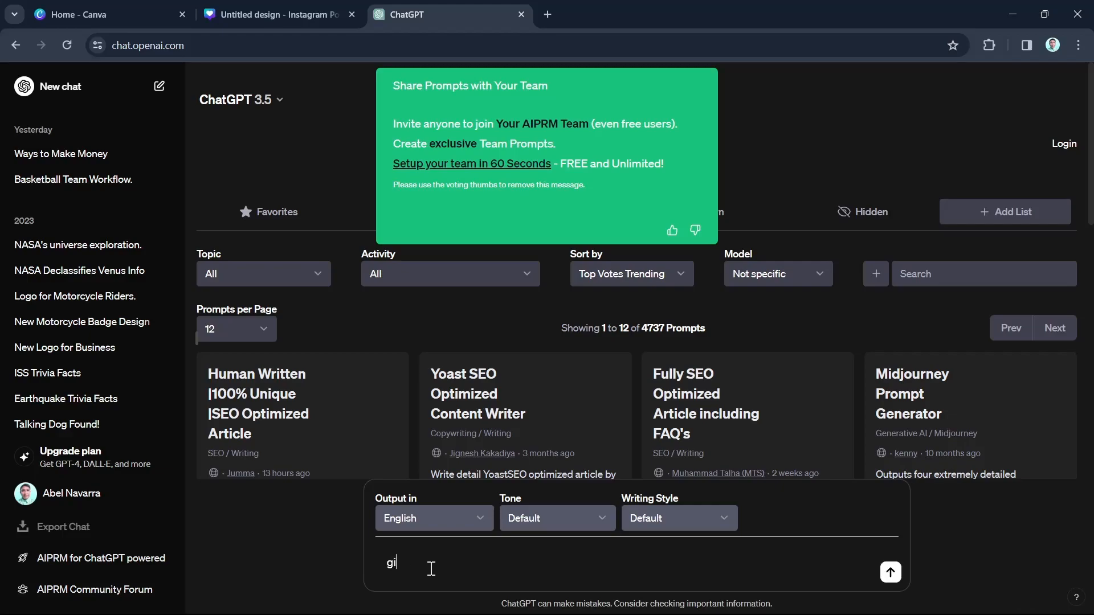
{"action": "type", "text": "ve me 100 motivational/inspirational"}
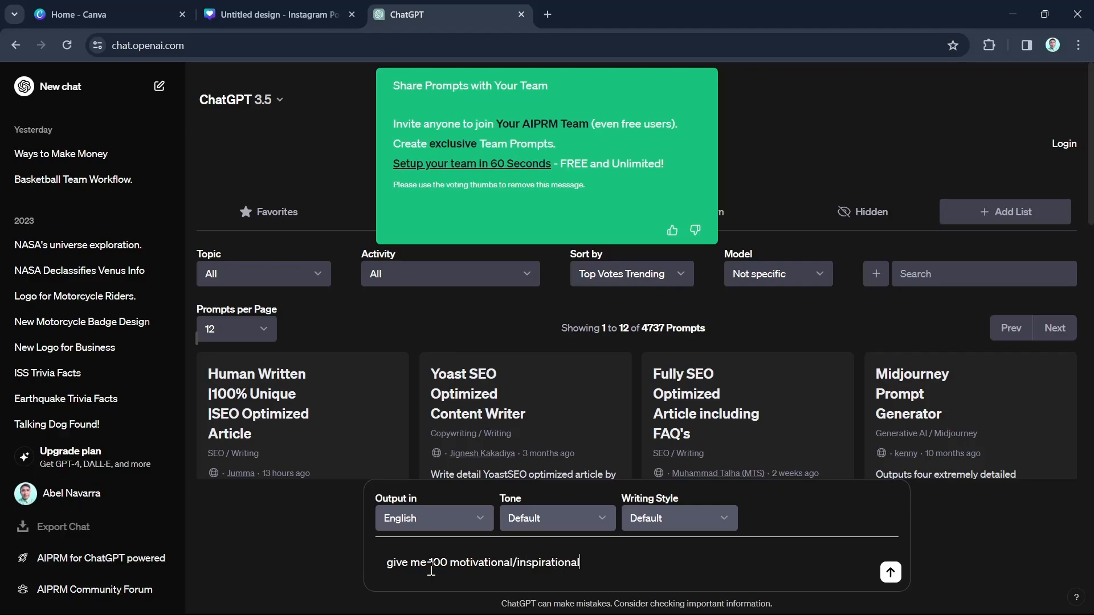
{"action": "type", "text": "/life/love qoutes that are"}
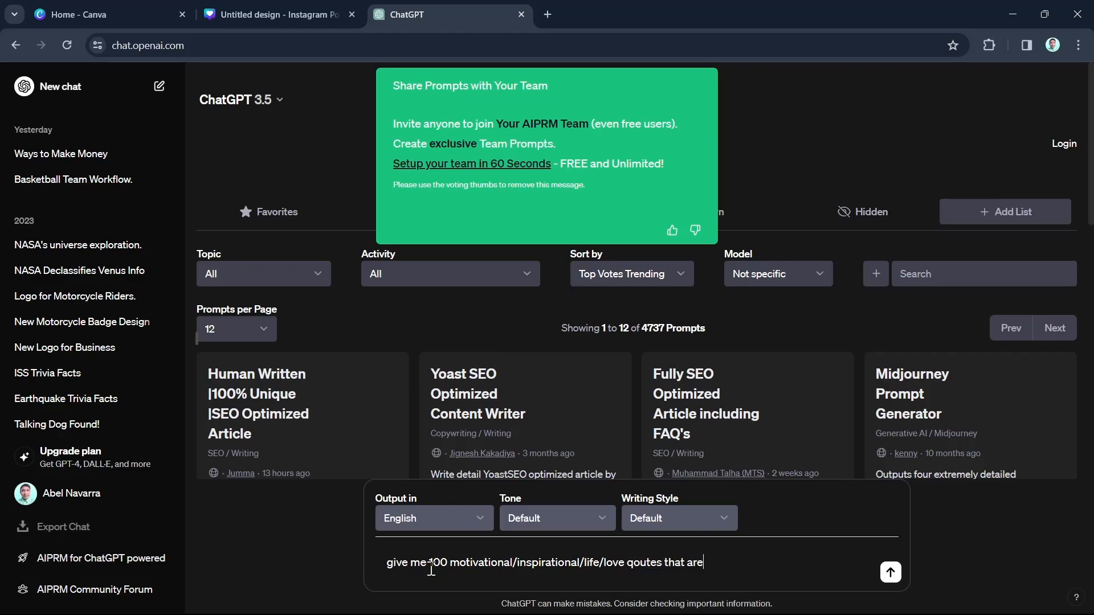
{"action": "type", "text": " not from others"}
{"action": "key", "text": "Return"}
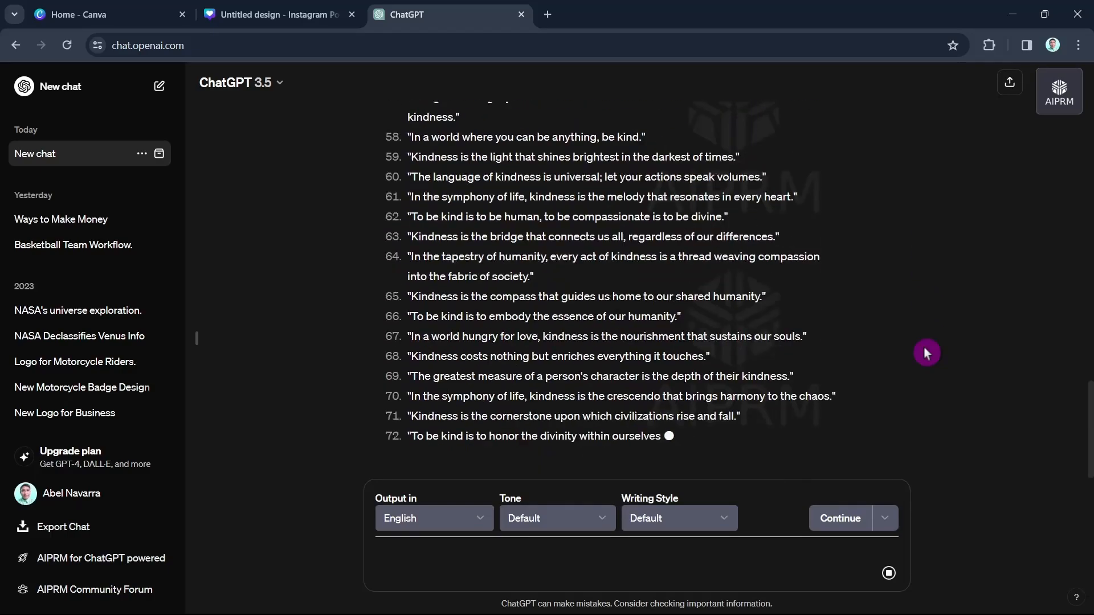
Copy all 100 generated quotes from the ChatGPT reply, leaving out the closing sentence
{"action": "left_click", "coordinate": [849, 454]}
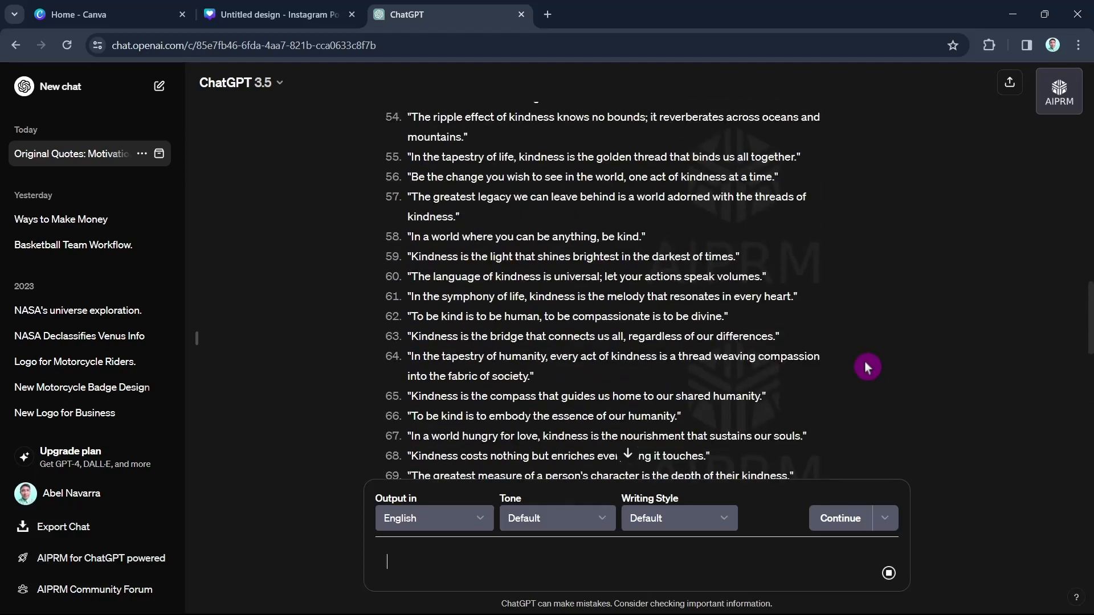
{"action": "scroll", "coordinate": [864, 362], "scroll_direction": "up", "scroll_amount": 20}
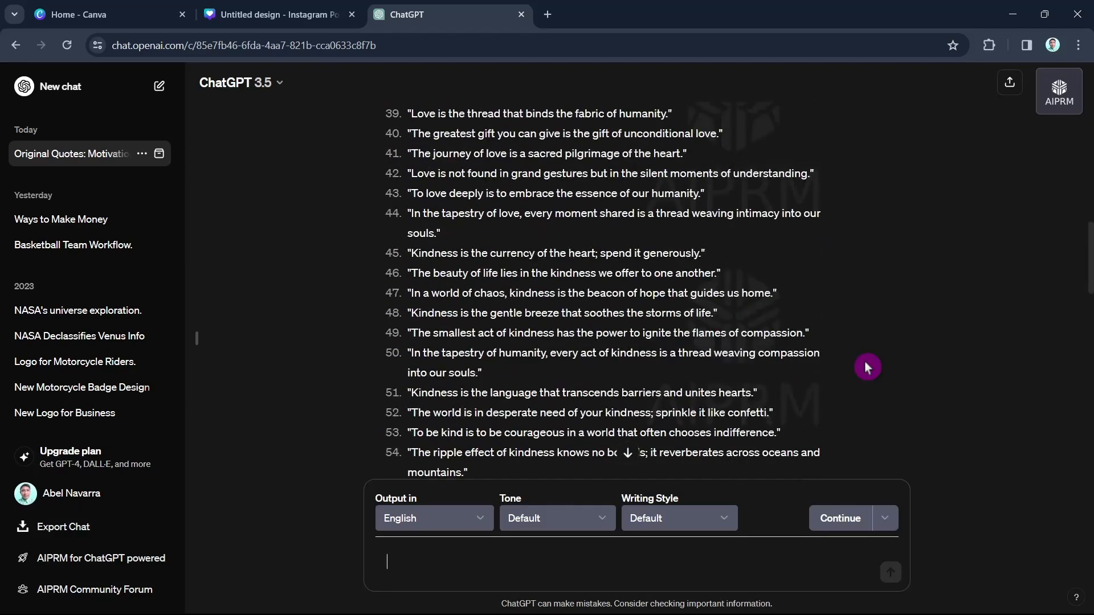
{"action": "left_click_drag", "start_coordinate": [409, 247], "coordinate": [779, 460]}
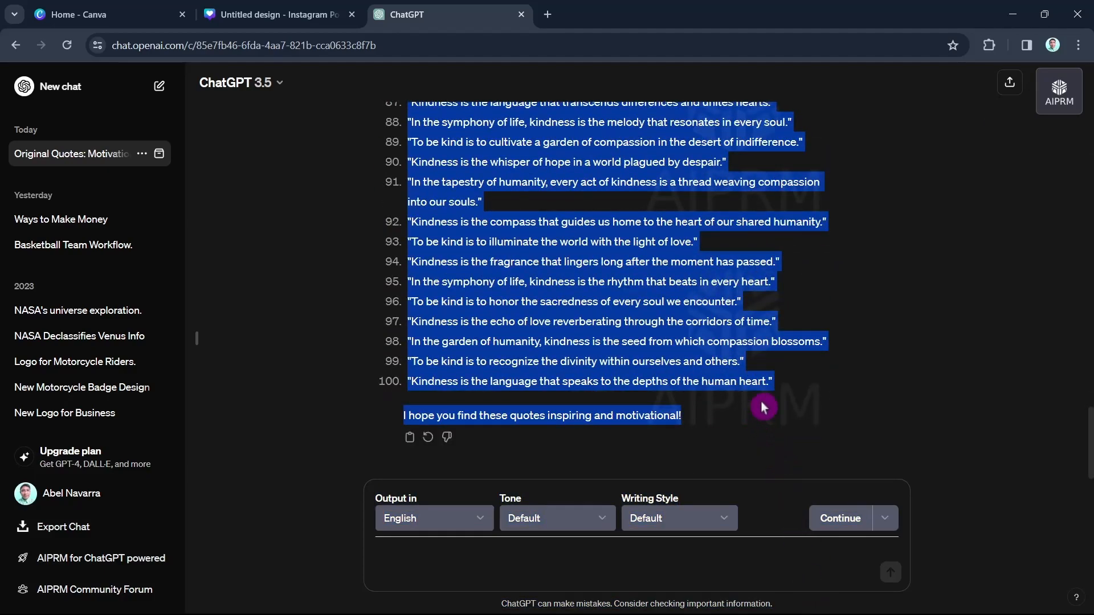
{"action": "left_click_drag", "start_coordinate": [755, 409], "coordinate": [797, 382]}
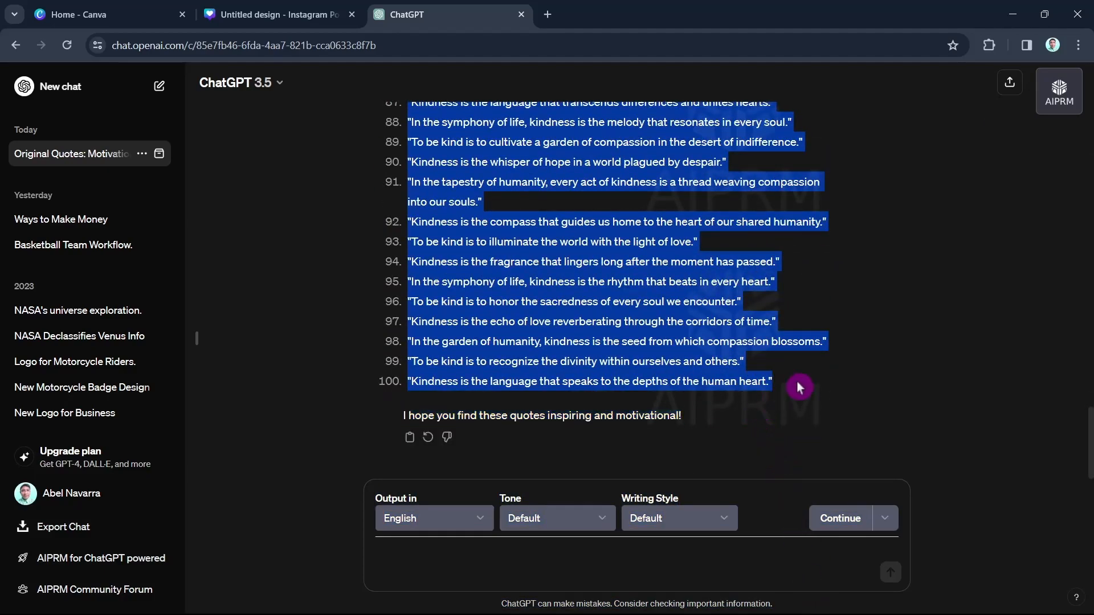
{"action": "right_click", "coordinate": [627, 325]}
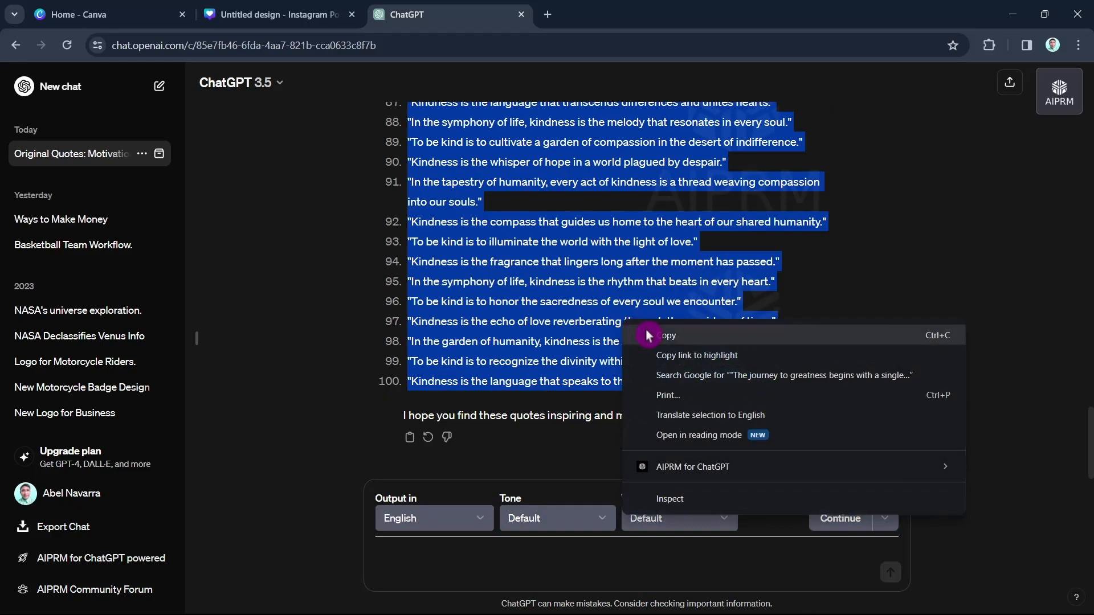
{"action": "left_click", "coordinate": [645, 329]}
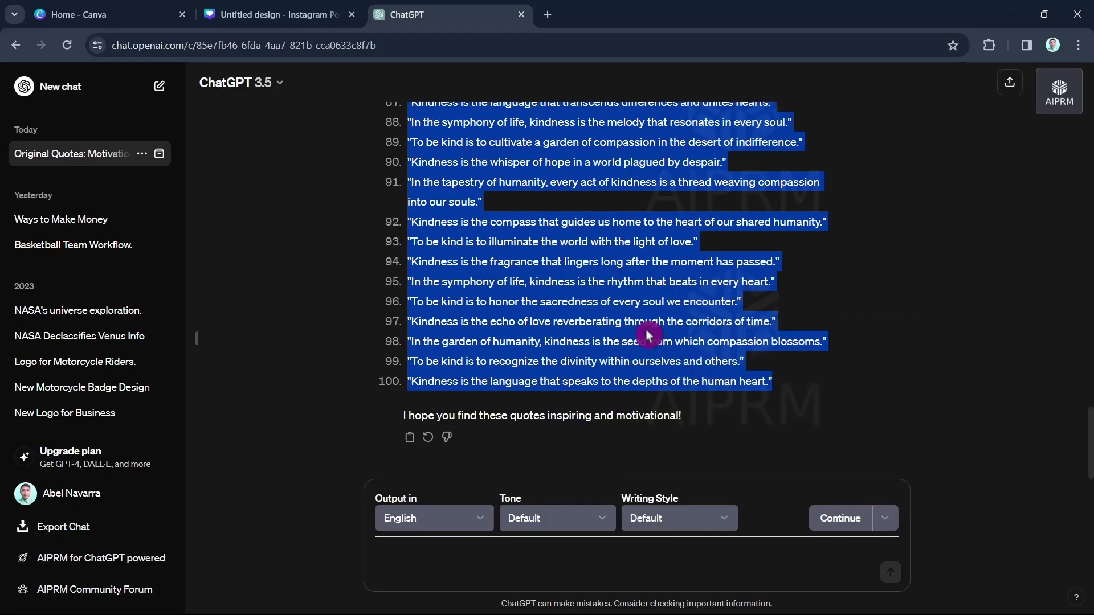
Switch back to the Canva design, search the apps for "bulk" and open Bulk create
{"action": "left_click", "coordinate": [233, 9]}
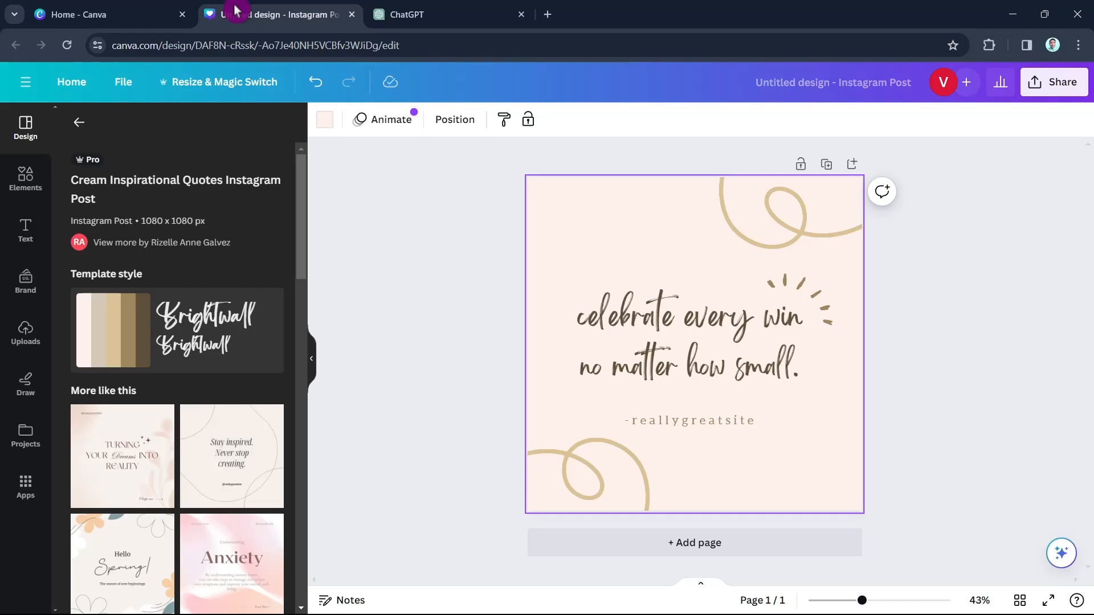
{"action": "left_click", "coordinate": [25, 486]}
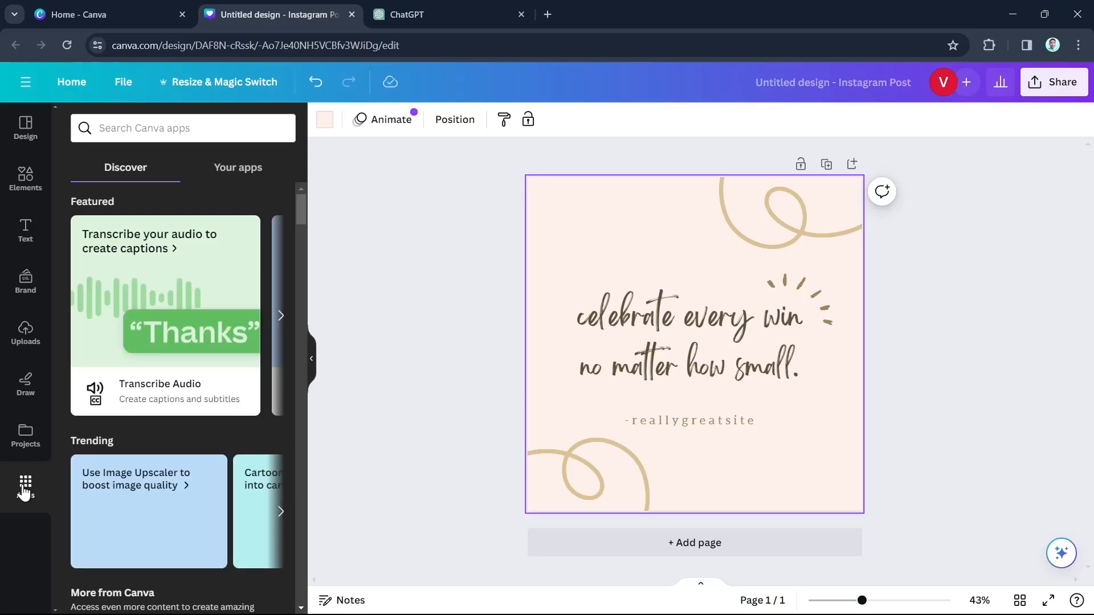
{"action": "left_click", "coordinate": [142, 122]}
{"action": "type", "text": "bulk"}
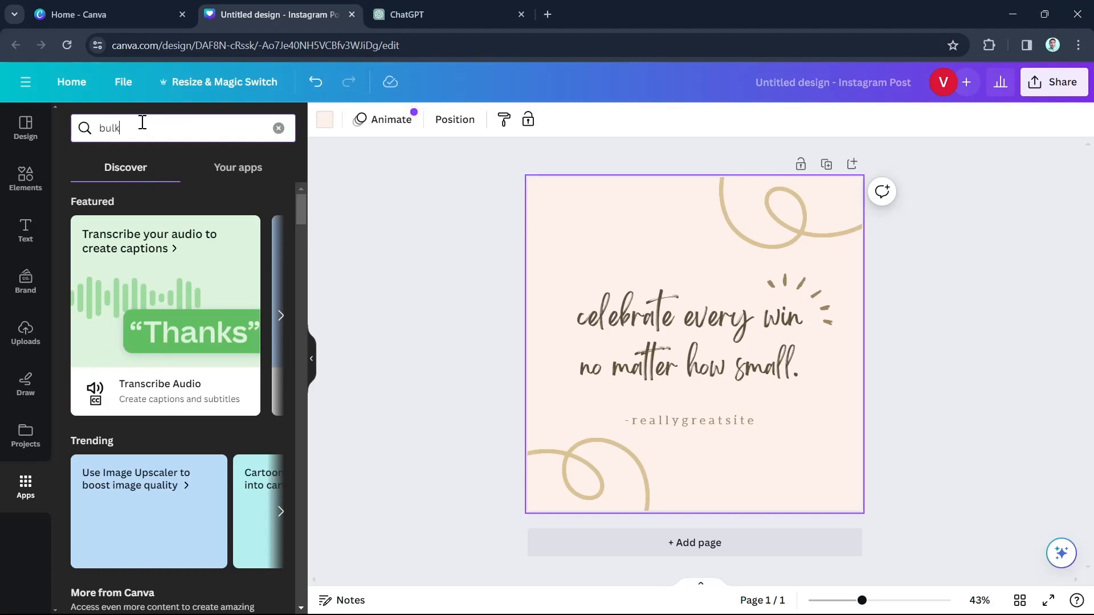
{"action": "key", "text": "Return"}
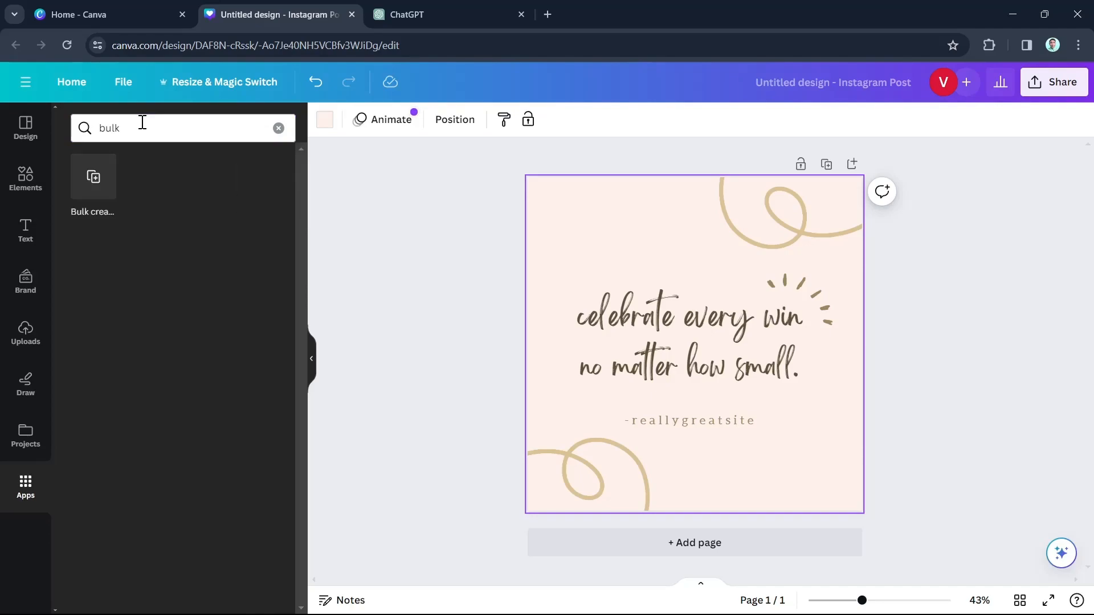
{"action": "left_click", "coordinate": [95, 191]}
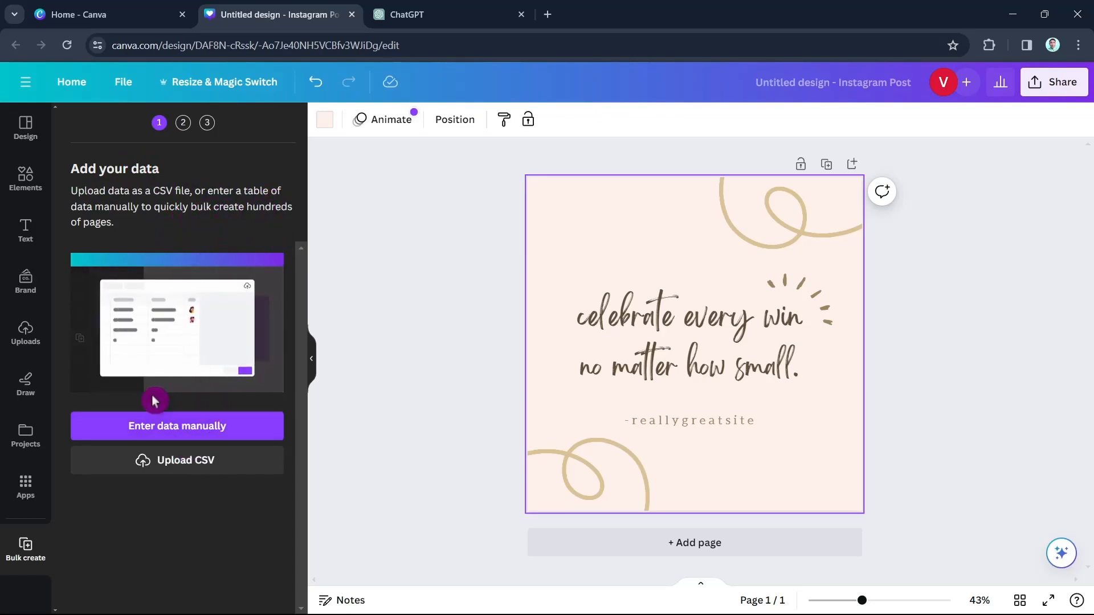
Choose manual data entry, clear the sample table, and paste the copied quotes into its first cell
{"action": "left_click", "coordinate": [197, 436]}
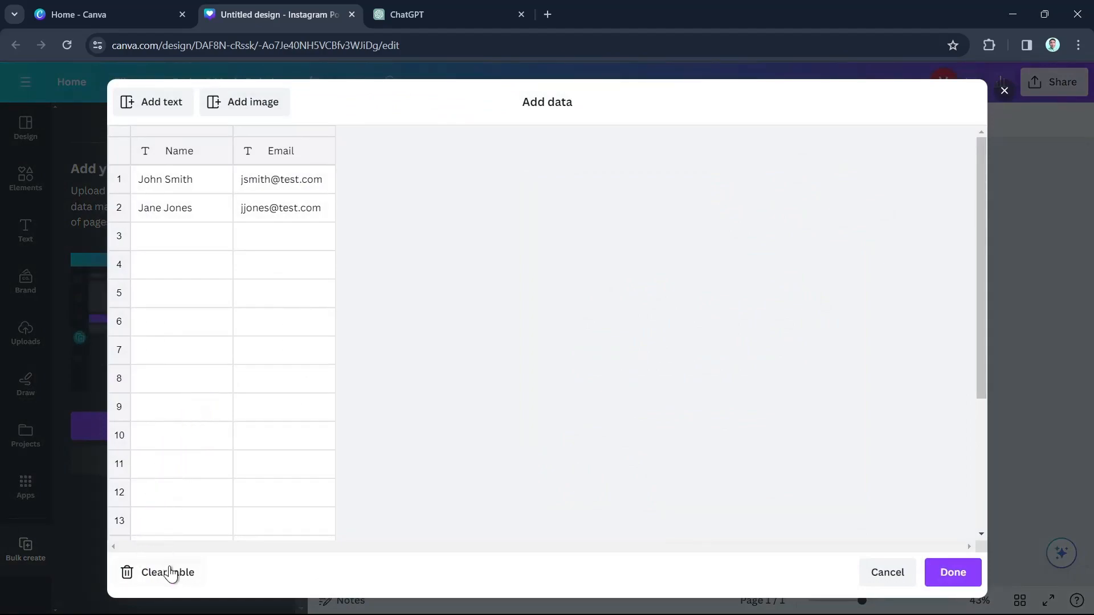
{"action": "left_click", "coordinate": [166, 574]}
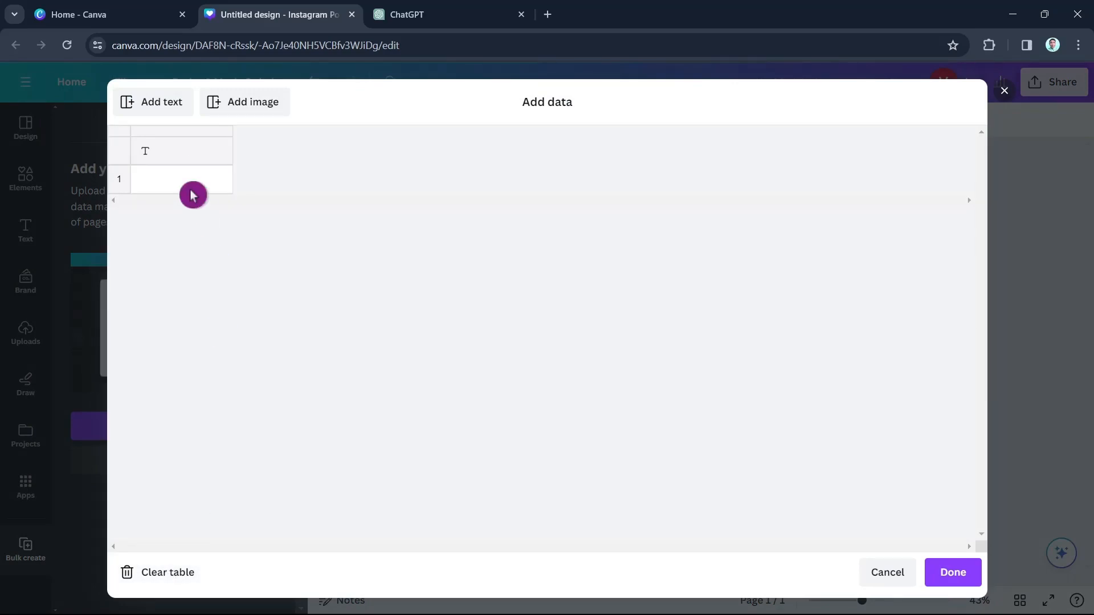
{"action": "right_click", "coordinate": [157, 186]}
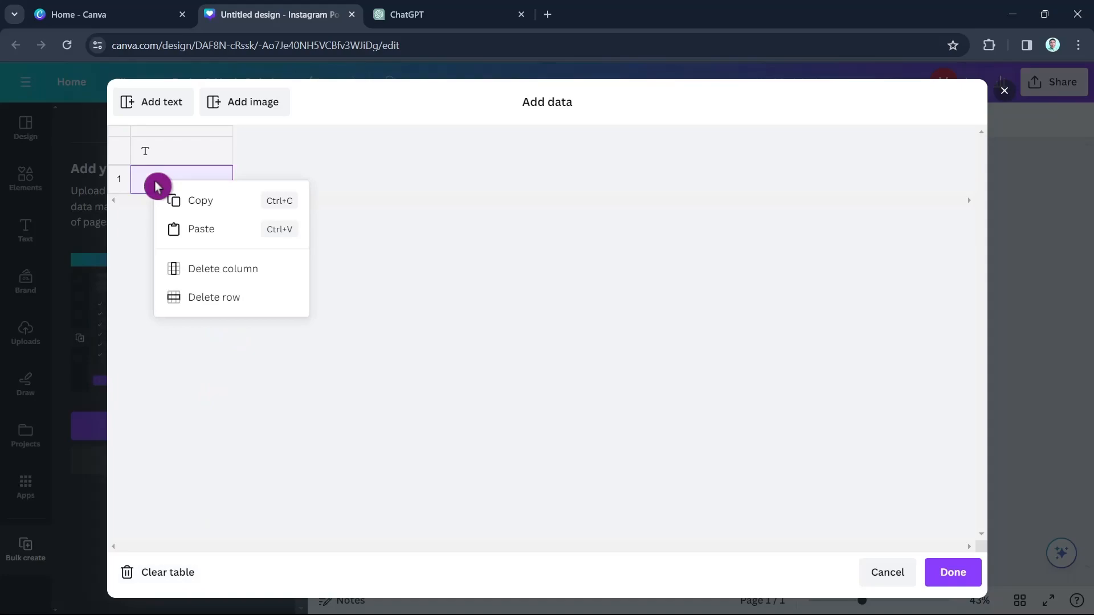
{"action": "left_click", "coordinate": [227, 229]}
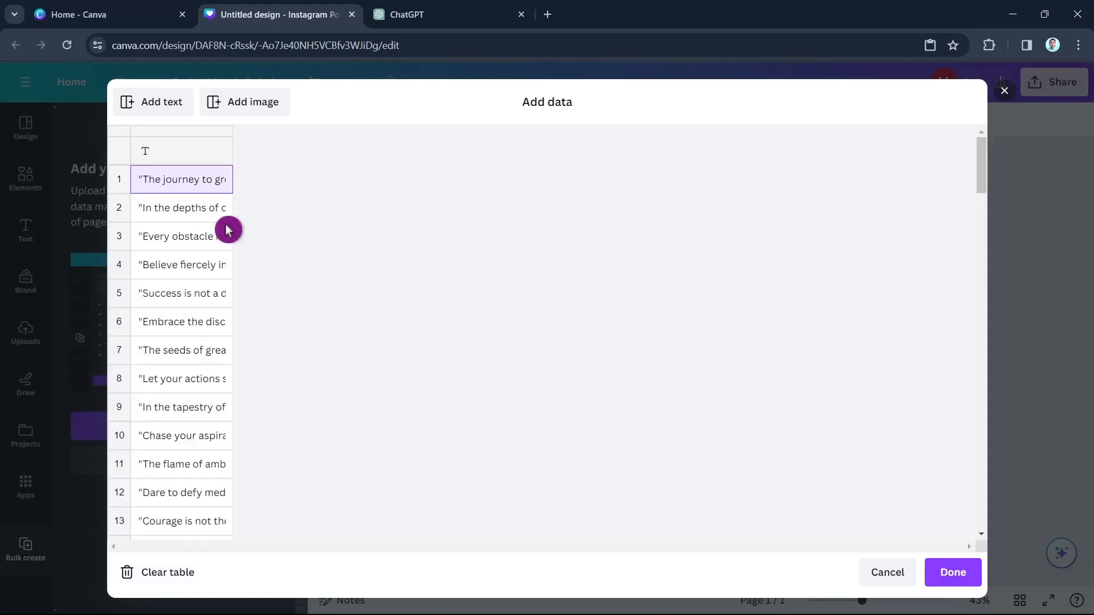
{"action": "scroll", "coordinate": [231, 274], "scroll_direction": "down", "scroll_amount": 14}
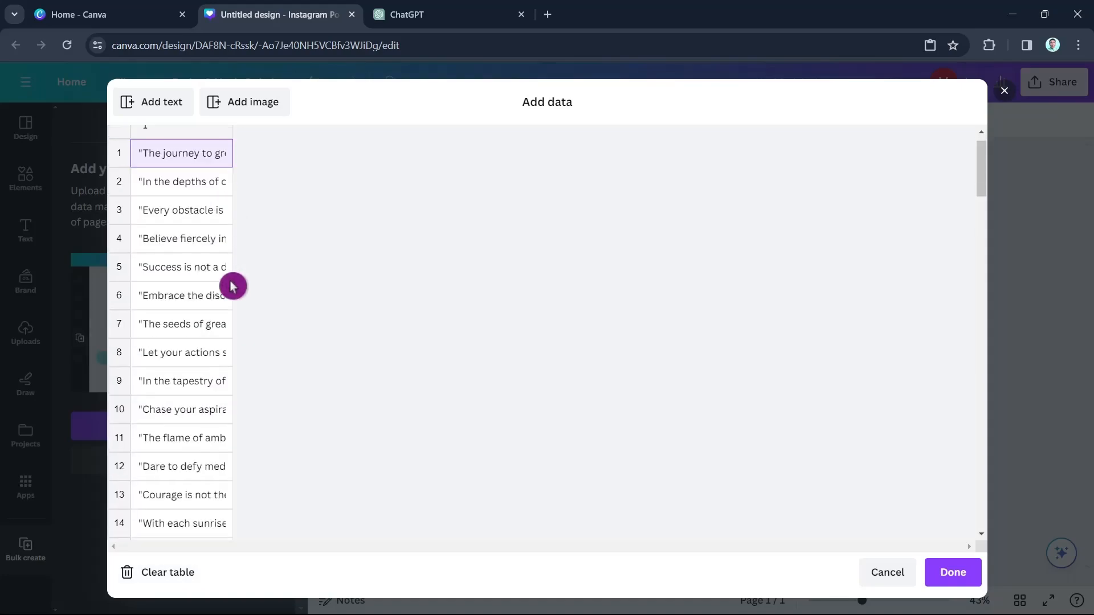
{"action": "scroll", "coordinate": [233, 284], "scroll_direction": "up", "scroll_amount": 14}
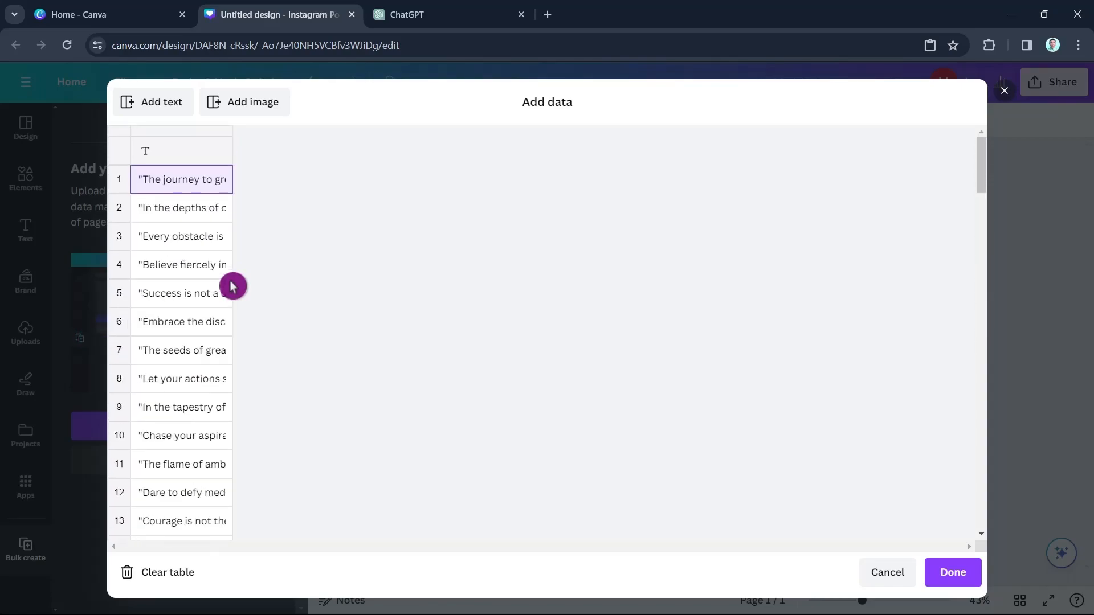
Name the quotes column "New qoutes" and finish adding the data
{"action": "left_click", "coordinate": [179, 150]}
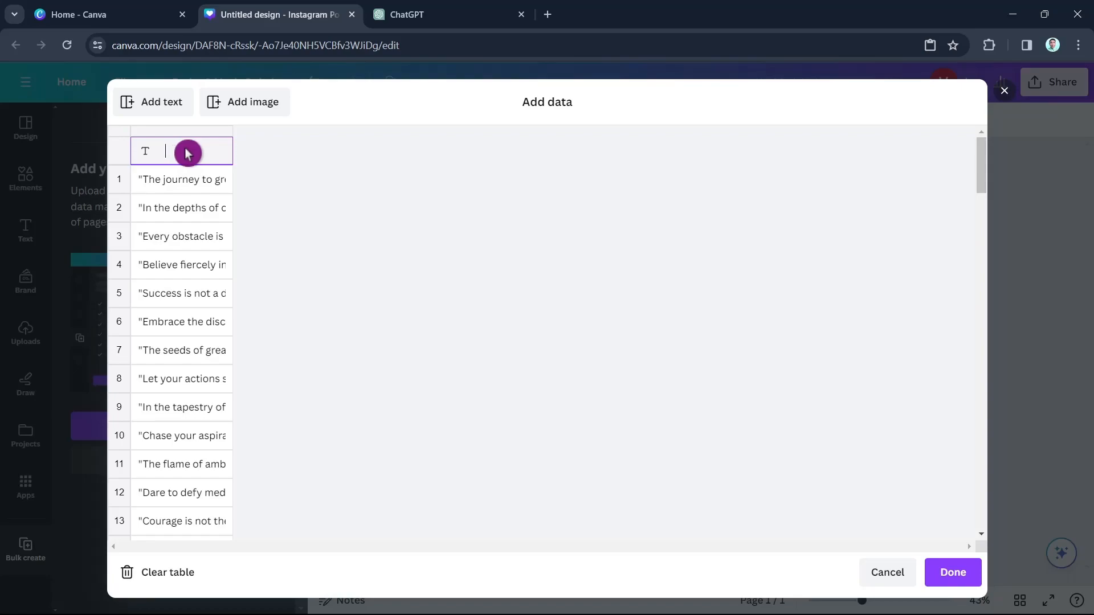
{"action": "type", "text": "New qoutes"}
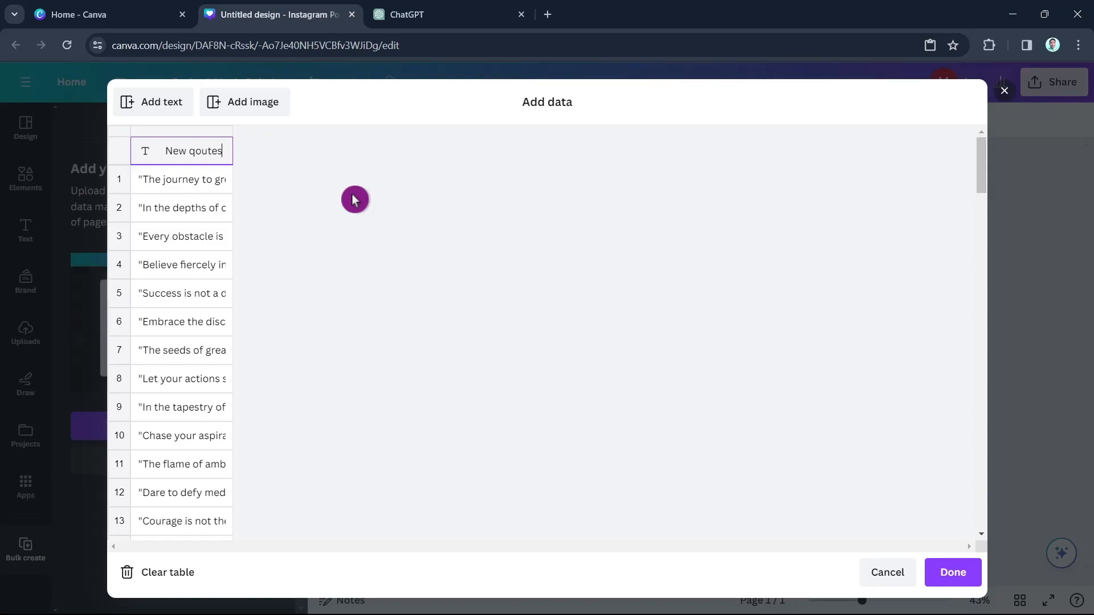
{"action": "left_click", "coordinate": [955, 572]}
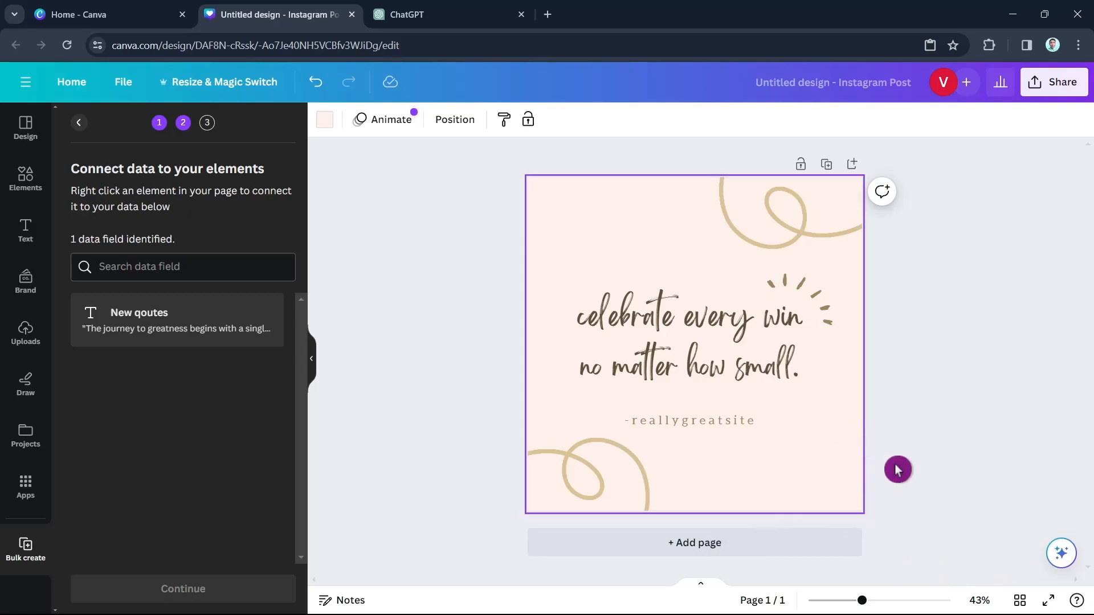
Delete the "-reallygreatsite" and "no matter how small." text lines from the page
{"action": "left_click", "coordinate": [713, 422]}
{"action": "key", "text": "Delete"}
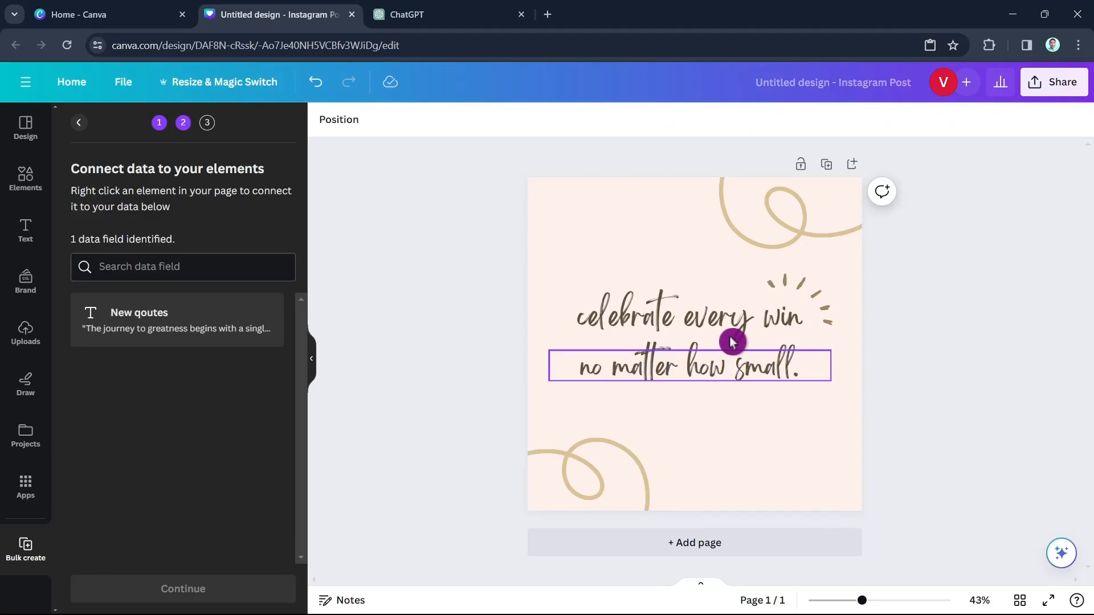
{"action": "left_click", "coordinate": [737, 371]}
{"action": "key", "text": "Delete"}
Connect the "celebrate every win" text to the New qoutes data field and generate 100 designs from all the quotes
{"action": "left_click", "coordinate": [719, 321]}
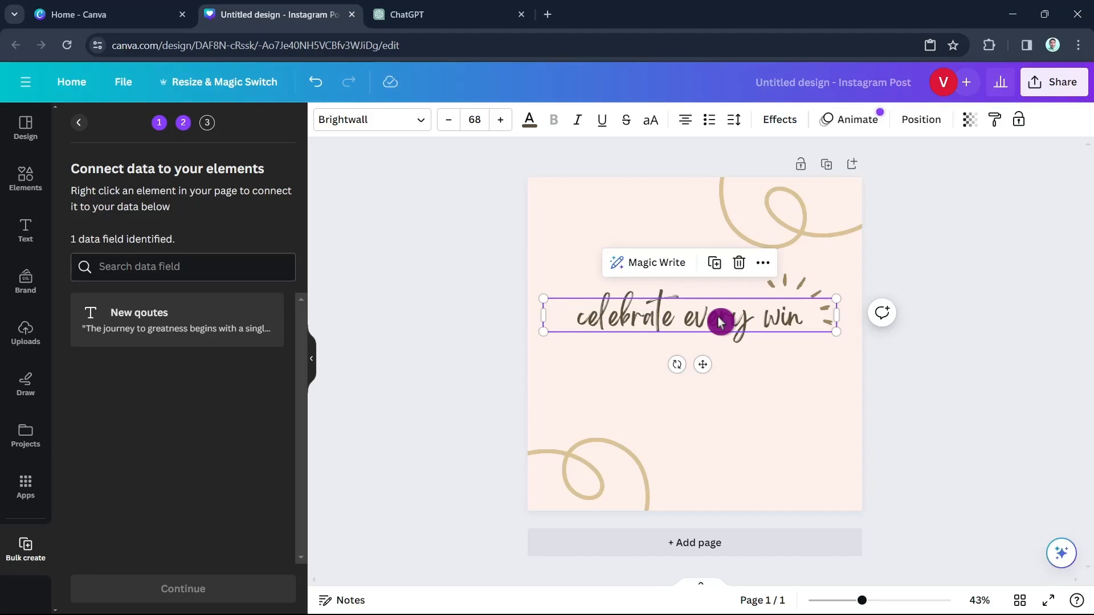
{"action": "right_click", "coordinate": [719, 321]}
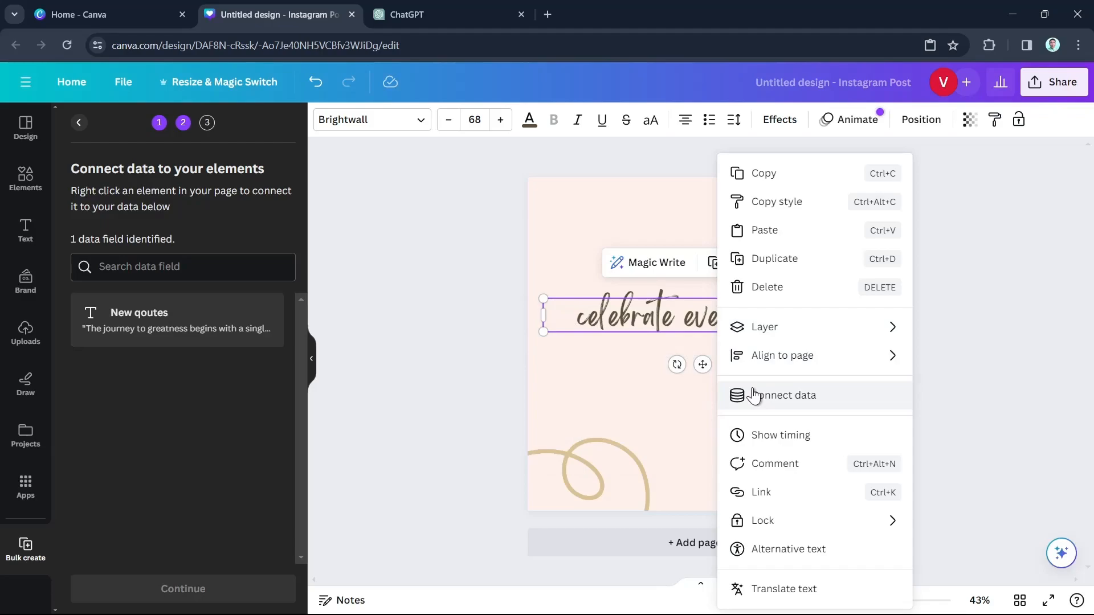
{"action": "left_click", "coordinate": [791, 399]}
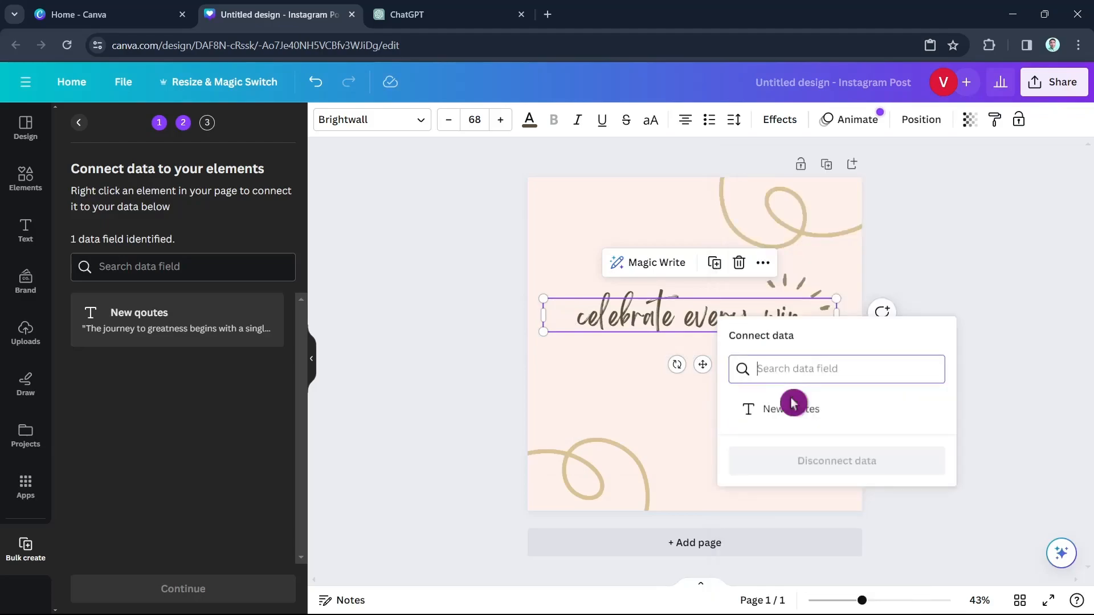
{"action": "left_click", "coordinate": [837, 415]}
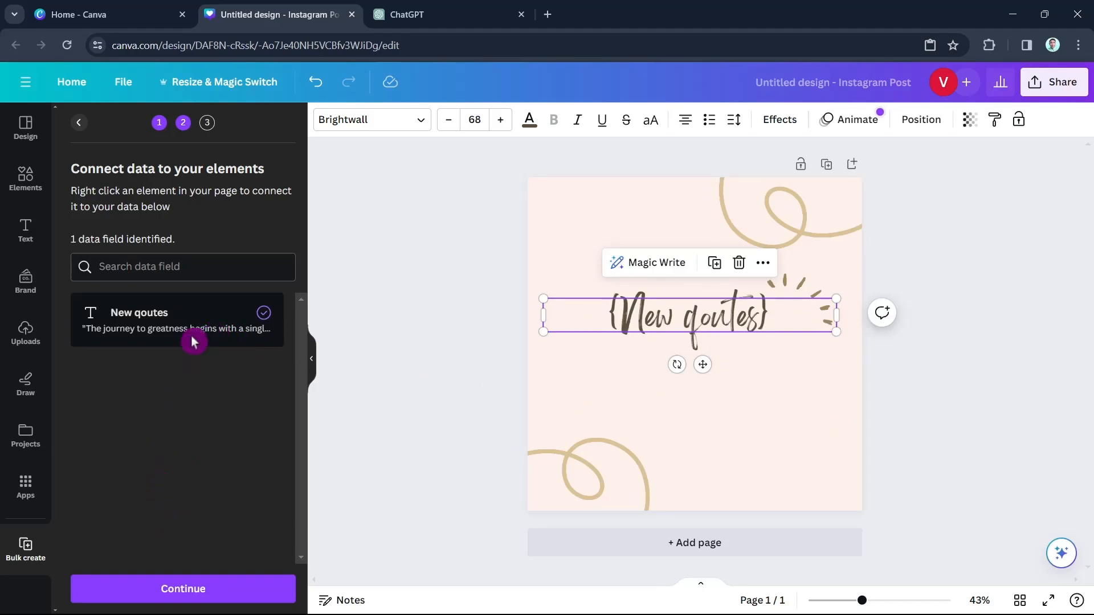
{"action": "left_click", "coordinate": [194, 593]}
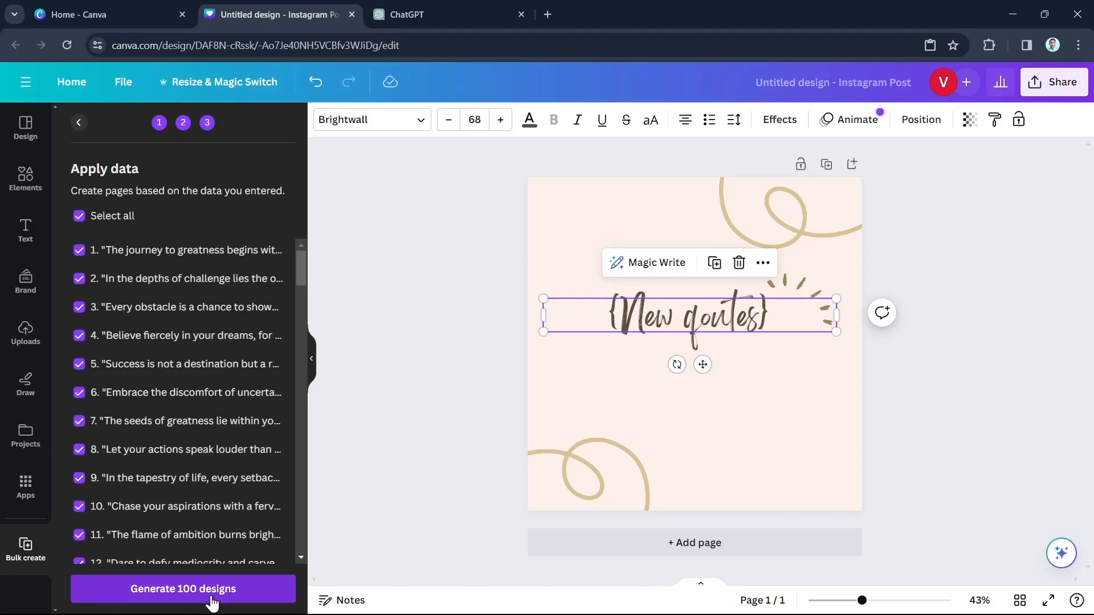
{"action": "left_click", "coordinate": [211, 597]}
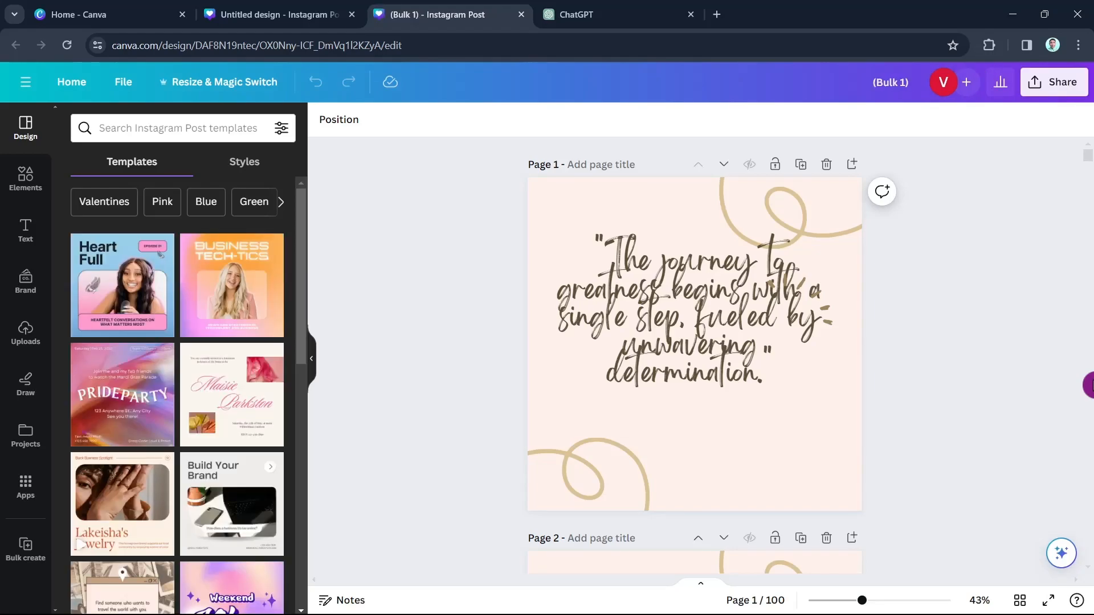
Review the generated quote pages, checking how the text fits on the template, and return to page 1
{"action": "scroll", "coordinate": [973, 383], "scroll_direction": "down", "scroll_amount": 15}
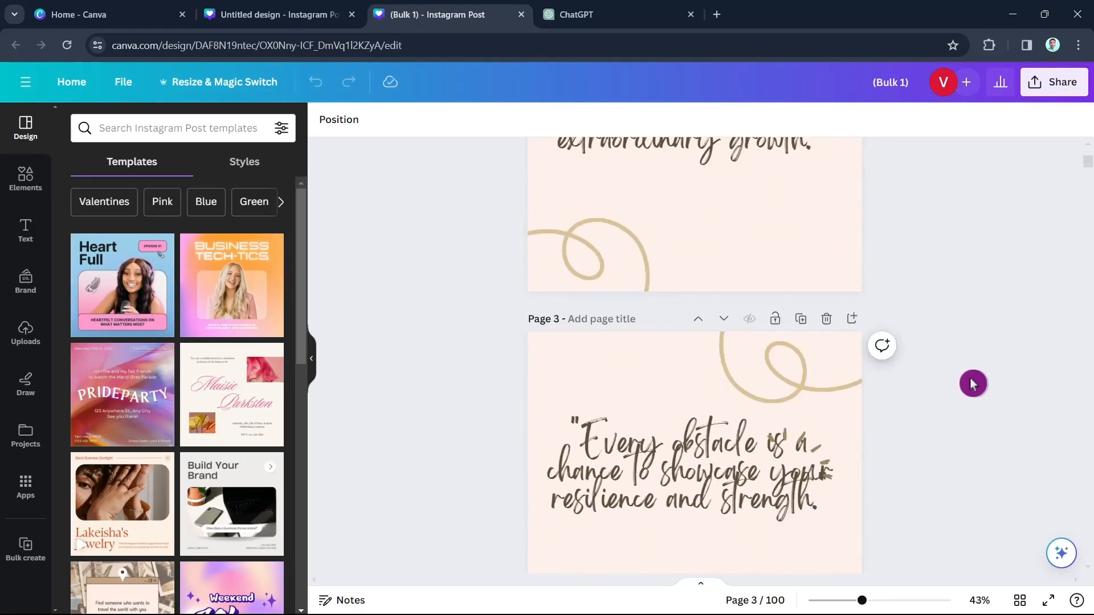
{"action": "scroll", "coordinate": [974, 384], "scroll_direction": "down", "scroll_amount": 15}
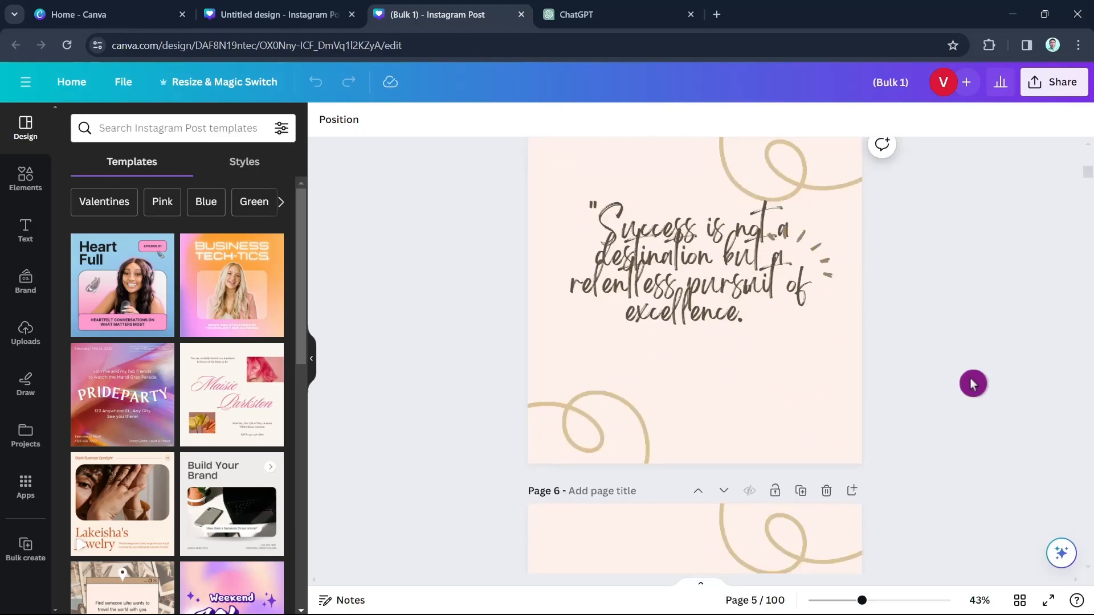
{"action": "scroll", "coordinate": [972, 384], "scroll_direction": "down", "scroll_amount": 15}
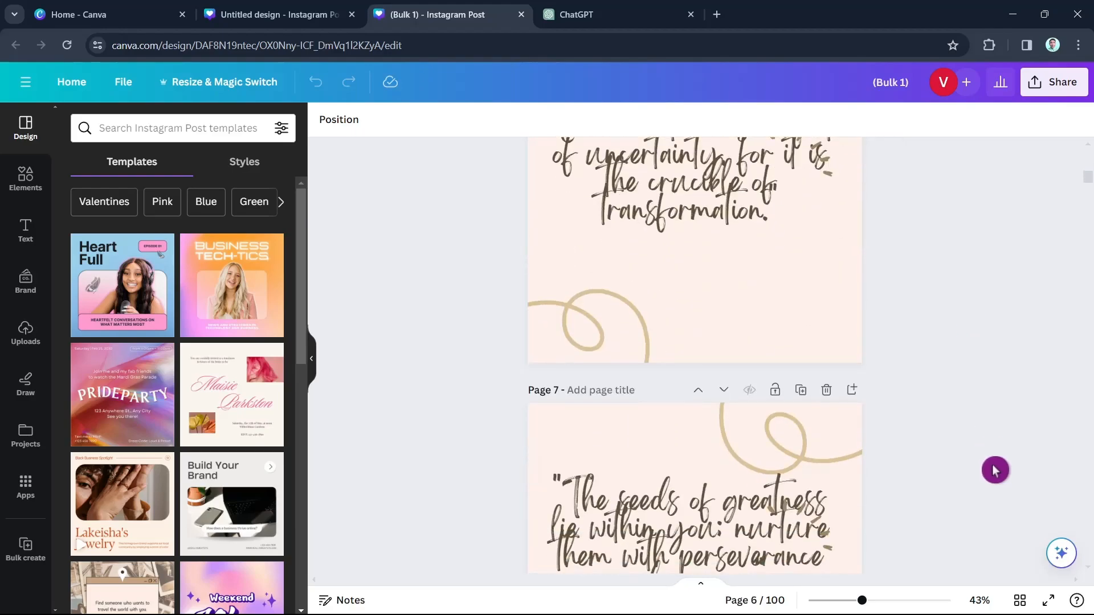
{"action": "scroll", "coordinate": [995, 471], "scroll_direction": "up", "scroll_amount": 20}
{"action": "scroll", "coordinate": [995, 470], "scroll_direction": "up", "scroll_amount": 7}
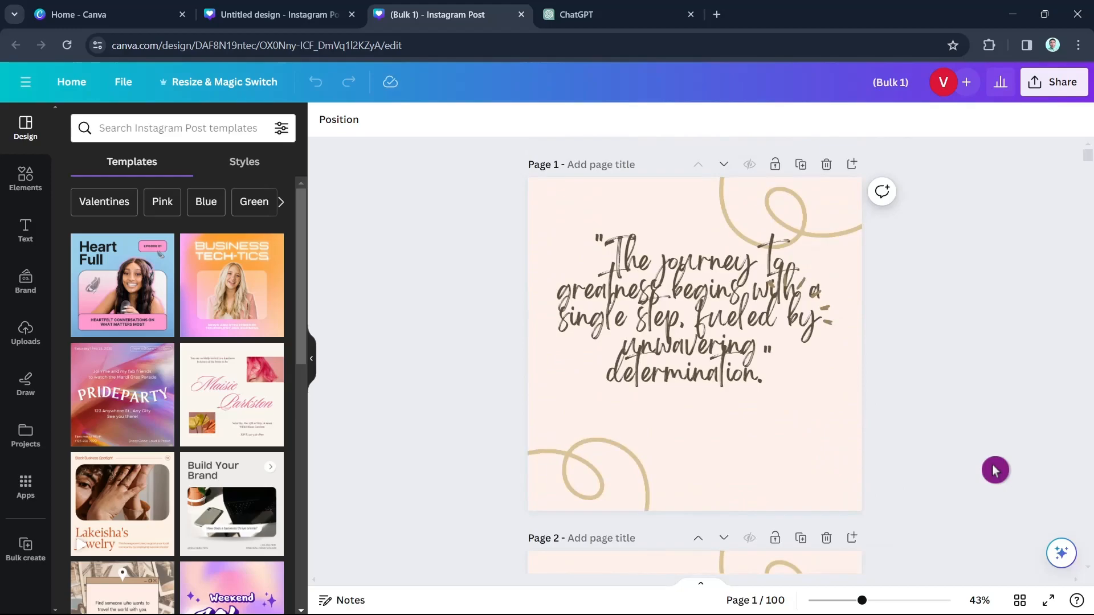
{"action": "scroll", "coordinate": [985, 486], "scroll_direction": "down", "scroll_amount": 20}
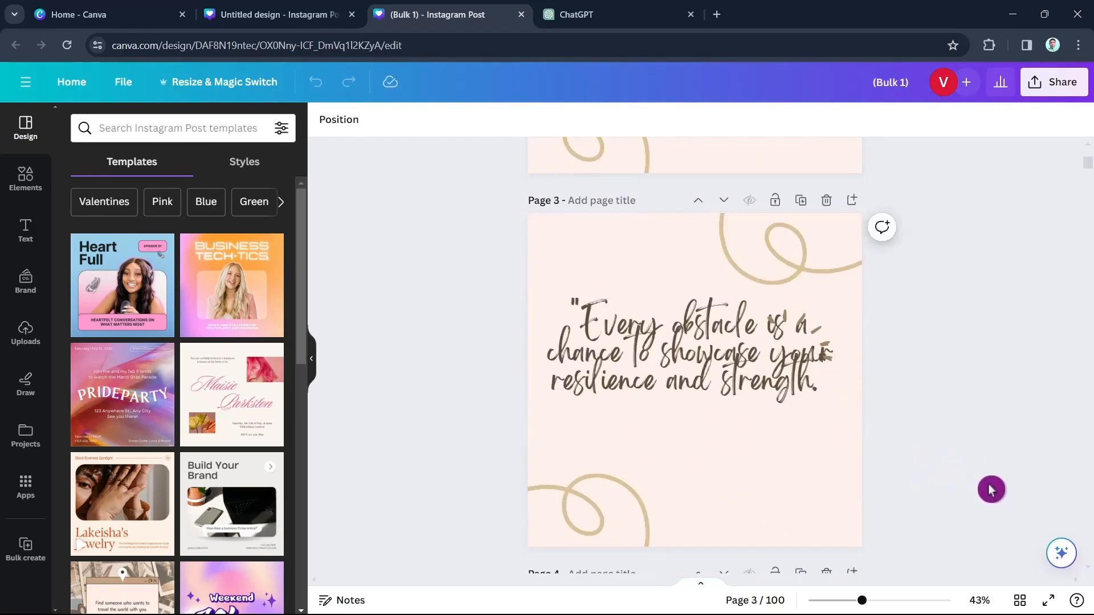
{"action": "scroll", "coordinate": [984, 486], "scroll_direction": "down", "scroll_amount": 20}
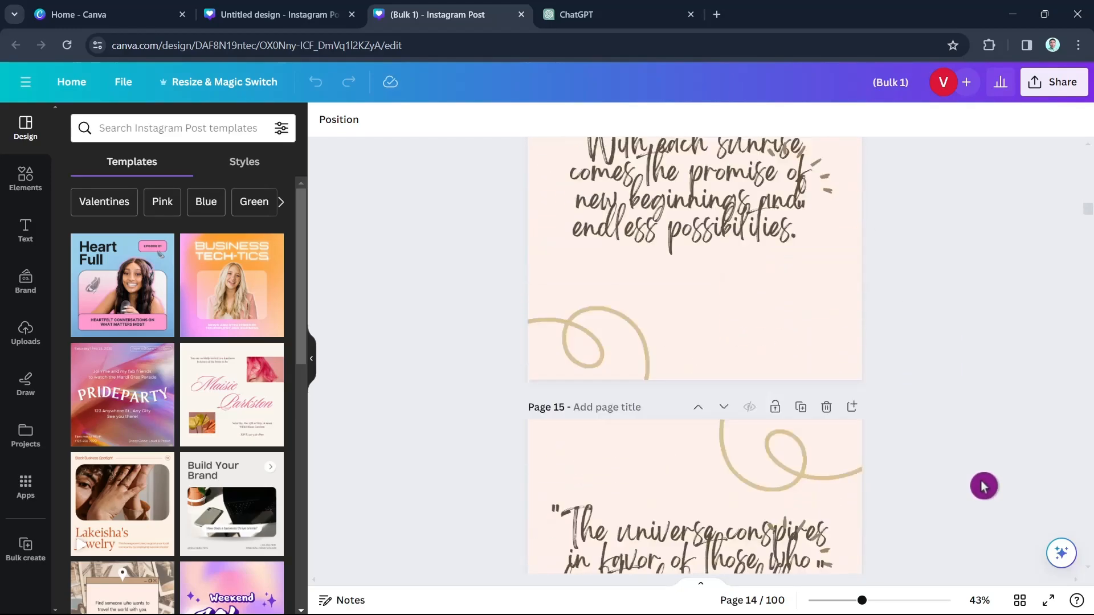
{"action": "scroll", "coordinate": [984, 487], "scroll_direction": "up", "scroll_amount": 20}
{"action": "scroll", "coordinate": [984, 487], "scroll_direction": "up", "scroll_amount": 20}
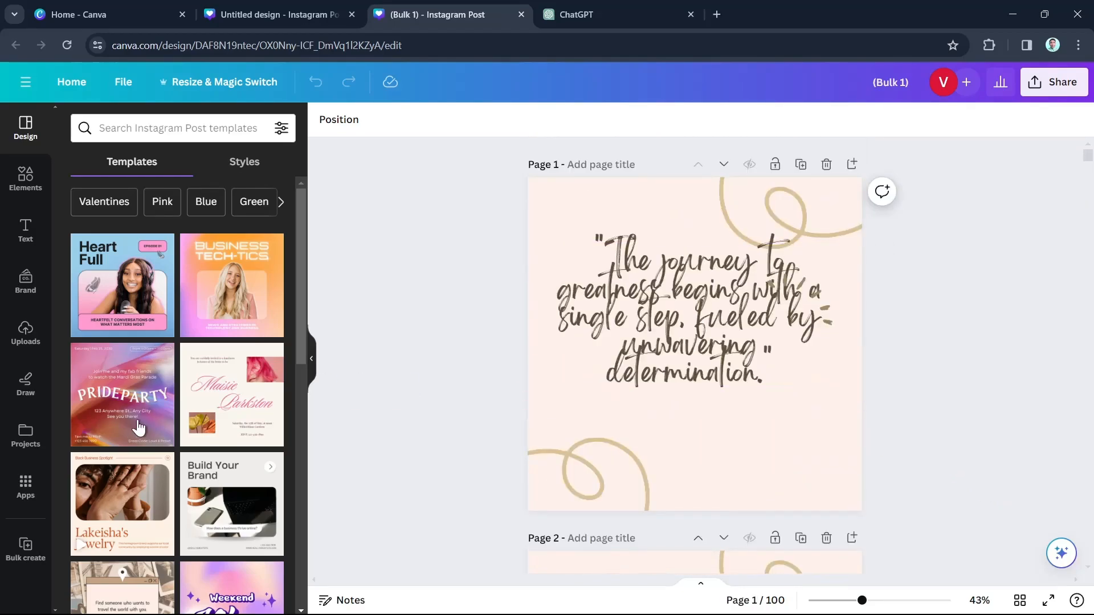
Search the elements for "aesthetic backround design" and limit the results to photos
{"action": "left_click", "coordinate": [32, 180]}
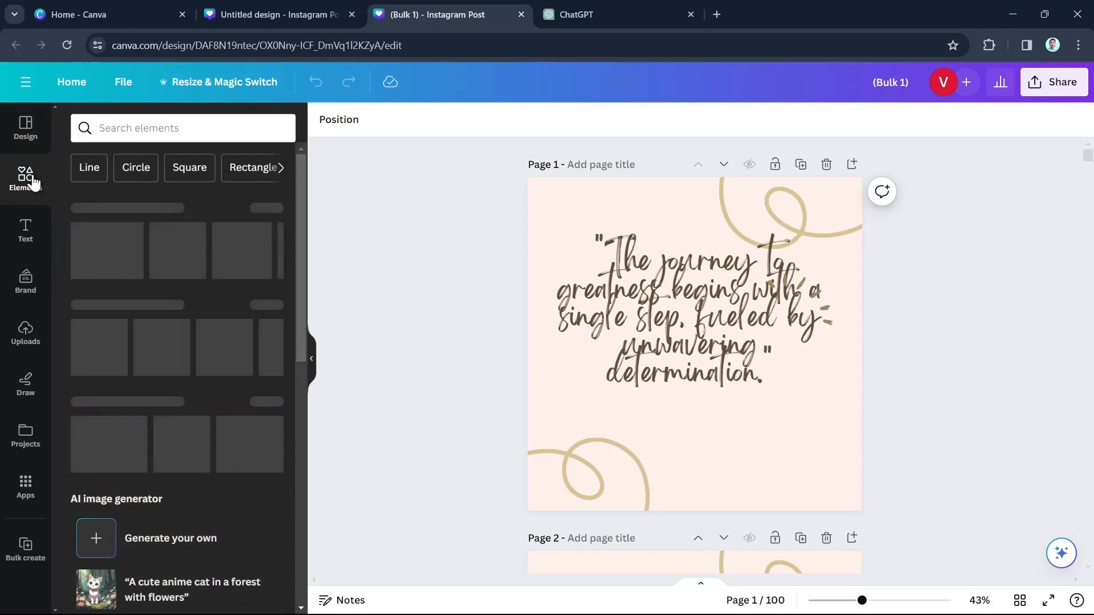
{"action": "left_click", "coordinate": [167, 125]}
{"action": "type", "text": "aes"}
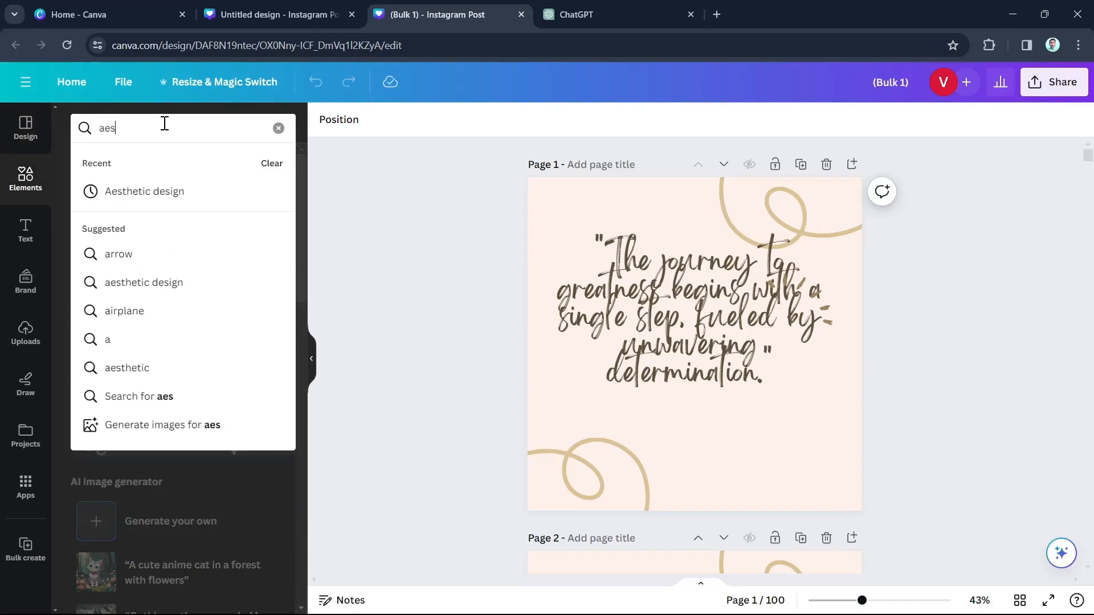
{"action": "type", "text": "thetic back"}
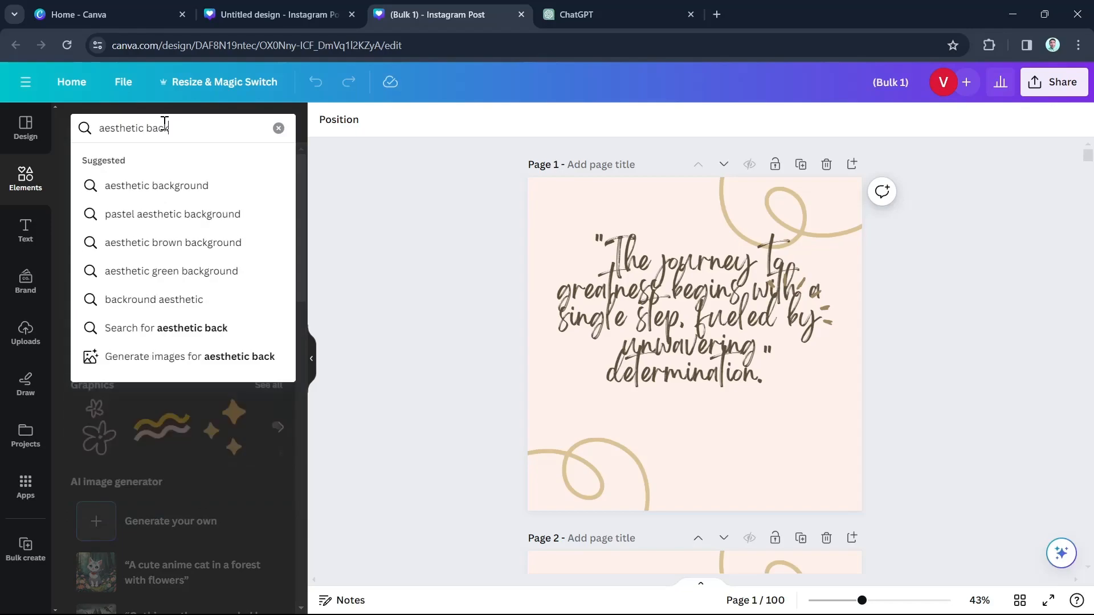
{"action": "type", "text": "round design"}
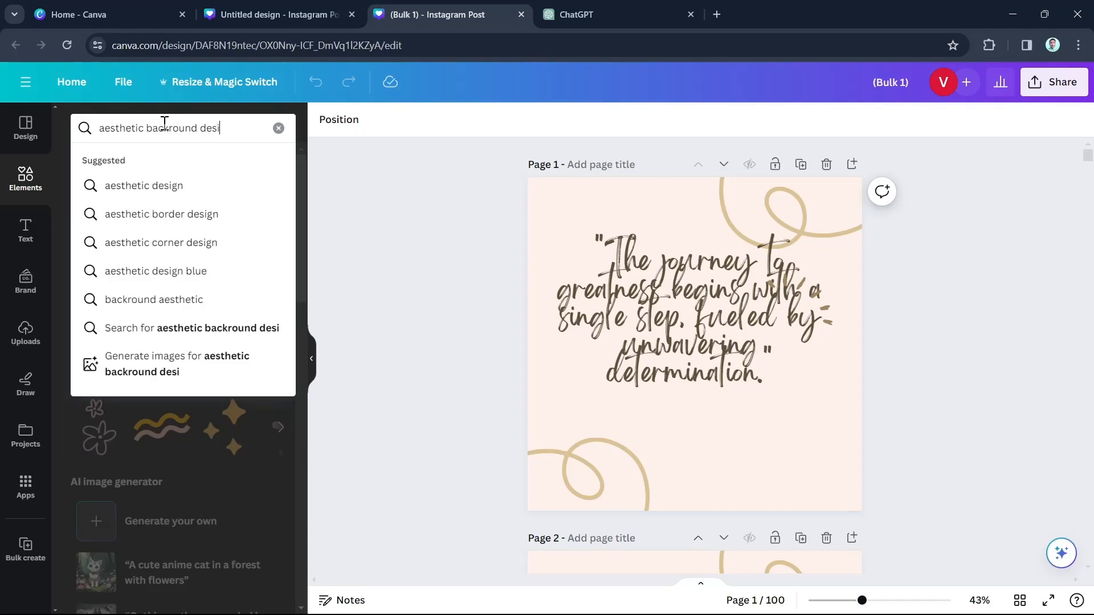
{"action": "key", "text": "Return"}
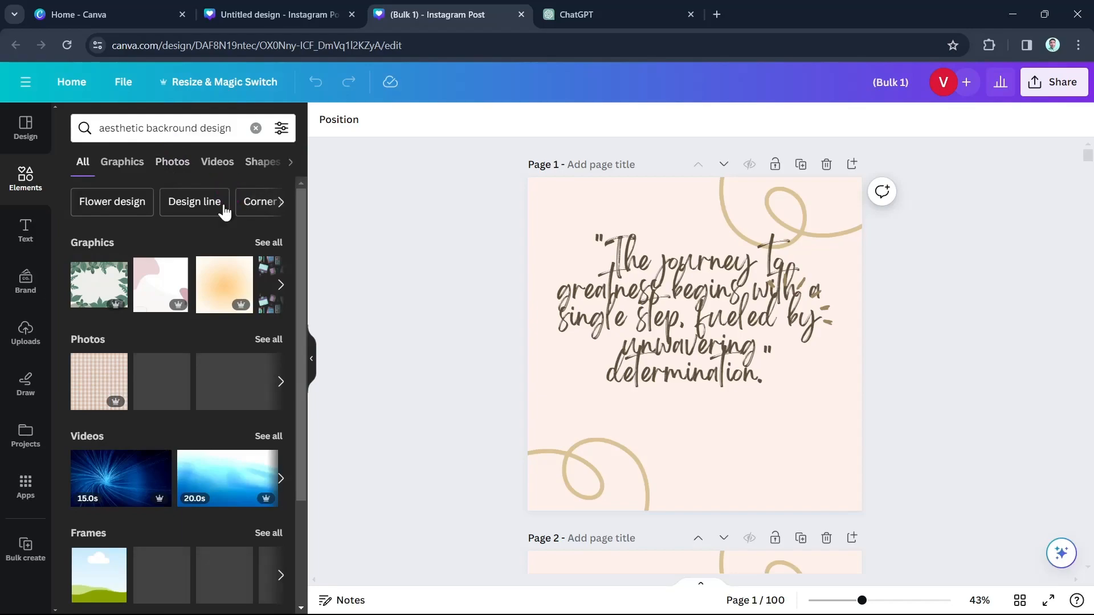
{"action": "left_click", "coordinate": [185, 161]}
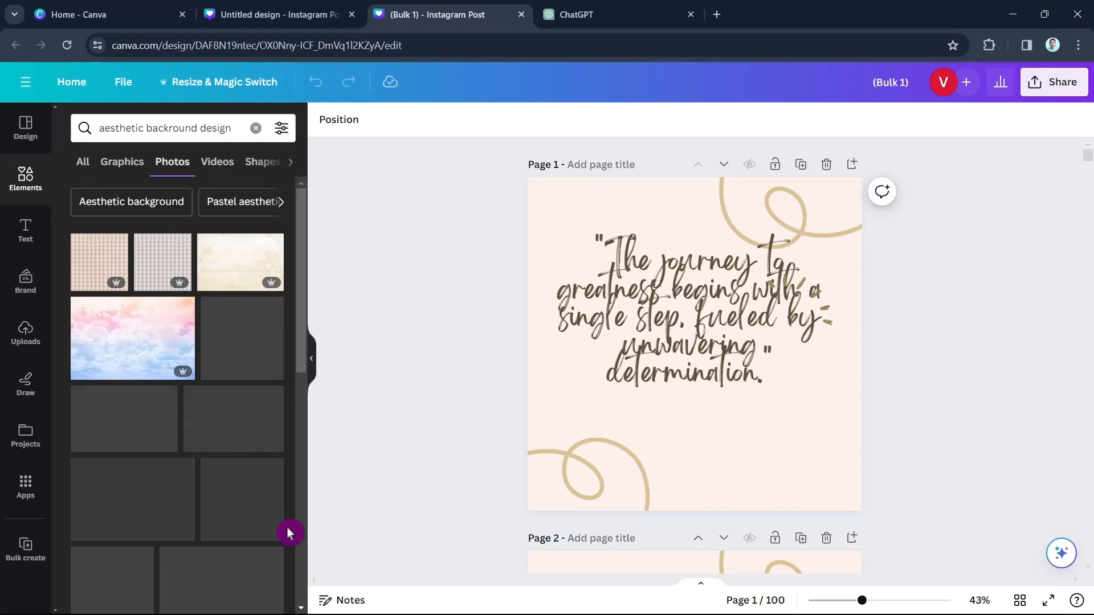
Fill page 1 with the watercolor photo that has a pink center, send it to back, and move the quote slightly down
{"action": "scroll", "coordinate": [250, 542], "scroll_direction": "down", "scroll_amount": 2}
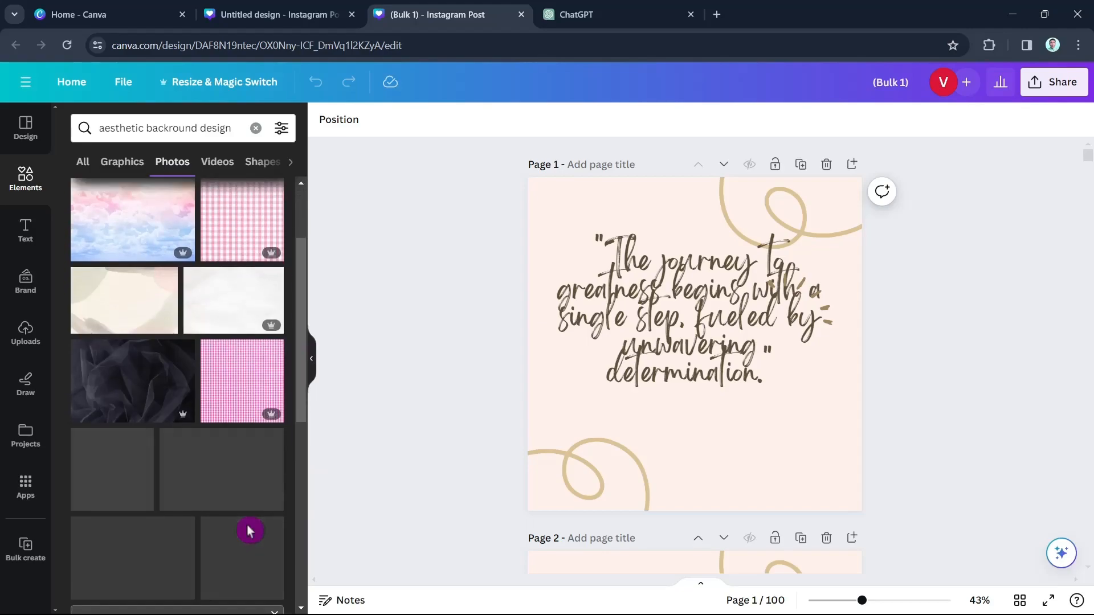
{"action": "scroll", "coordinate": [249, 527], "scroll_direction": "down", "scroll_amount": 6}
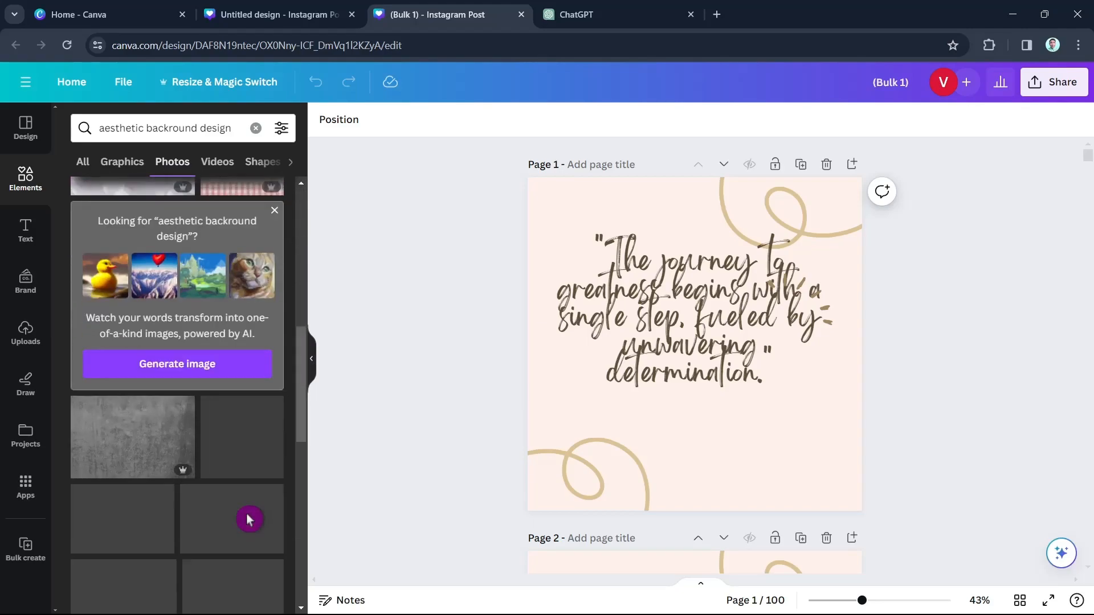
{"action": "scroll", "coordinate": [246, 514], "scroll_direction": "down", "scroll_amount": 2}
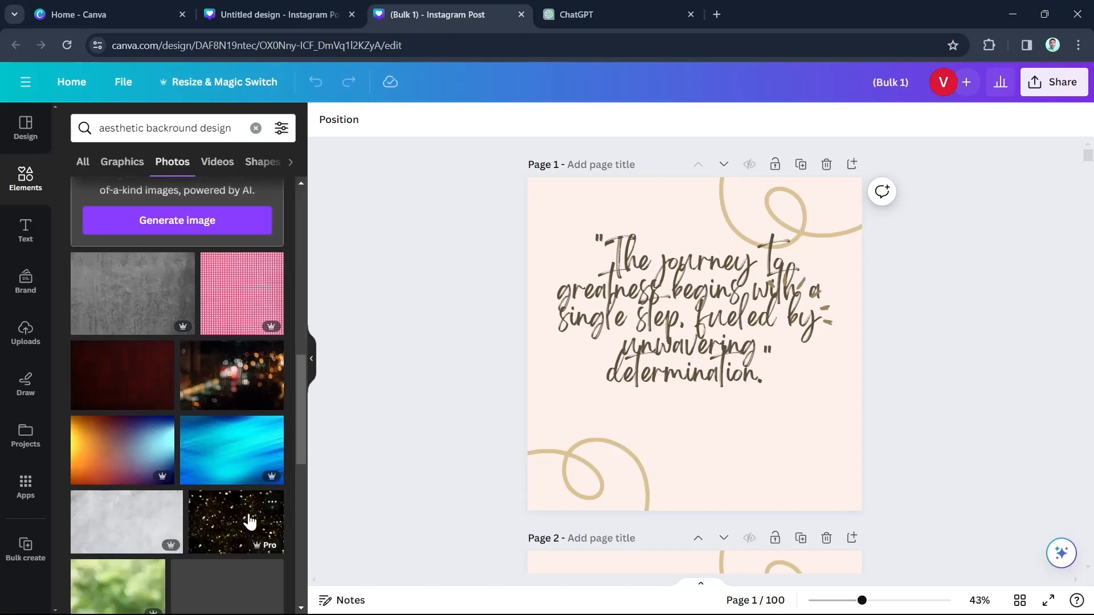
{"action": "scroll", "coordinate": [248, 513], "scroll_direction": "down", "scroll_amount": 4}
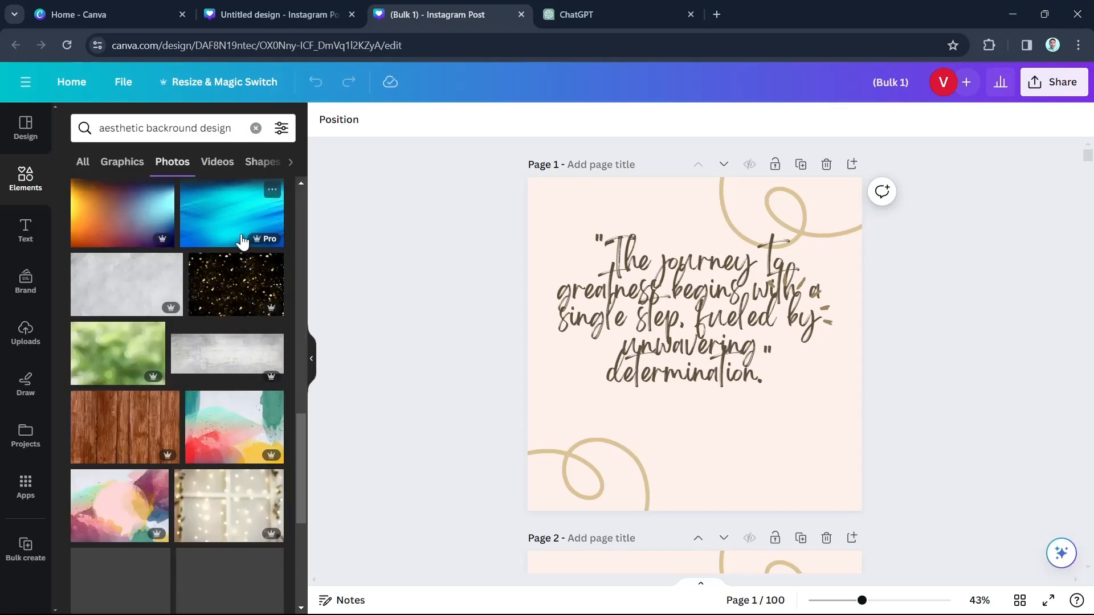
{"action": "left_click_drag", "start_coordinate": [144, 485], "coordinate": [531, 198]}
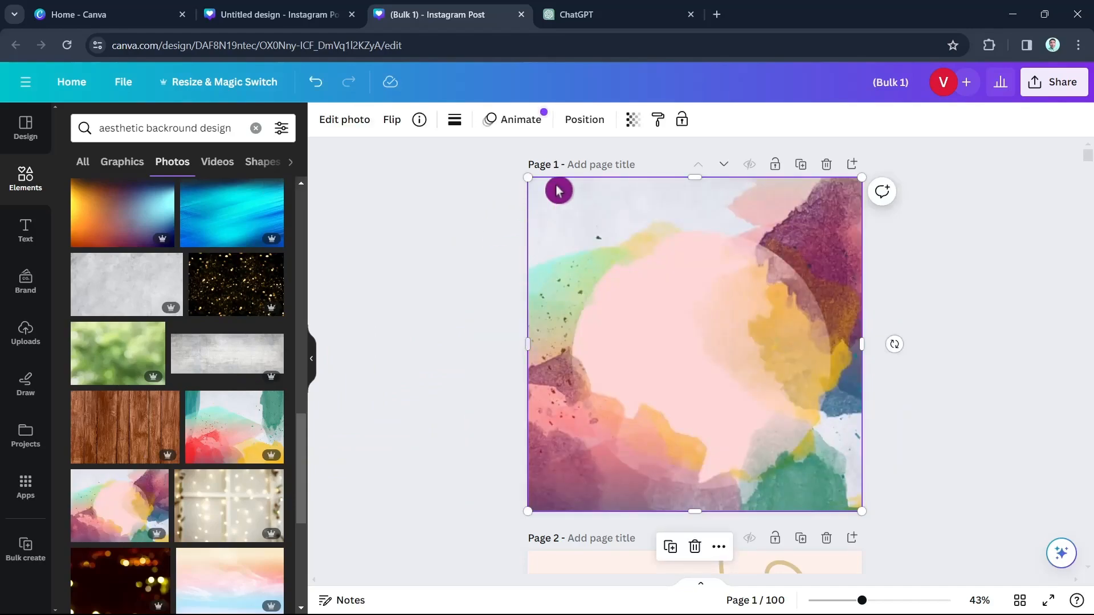
{"action": "right_click", "coordinate": [555, 197]}
{"action": "mouse_move", "coordinate": [715, 366]}
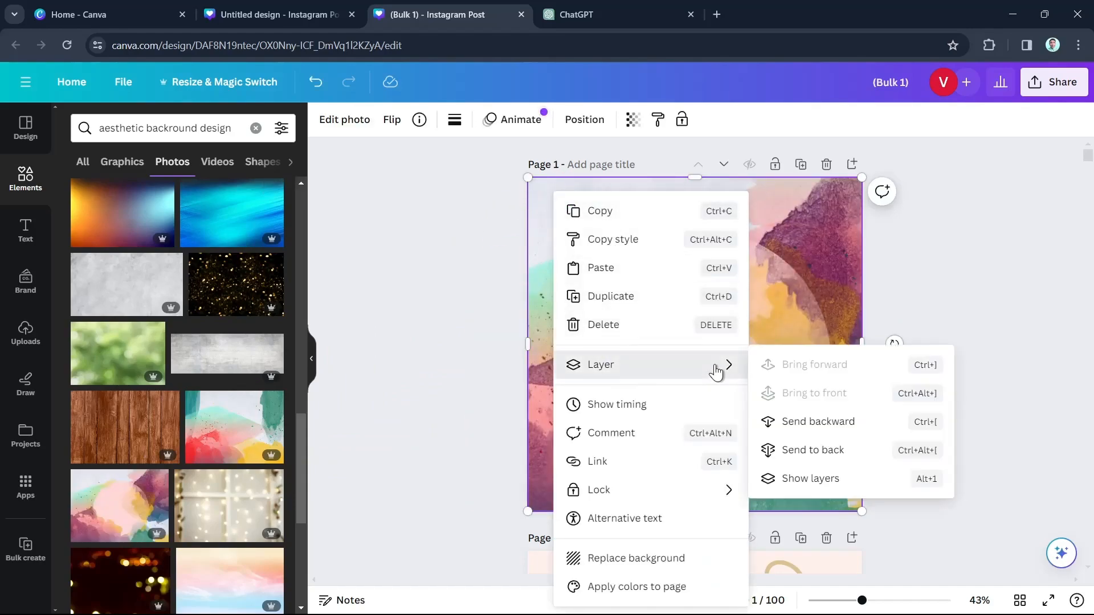
{"action": "left_click", "coordinate": [835, 456]}
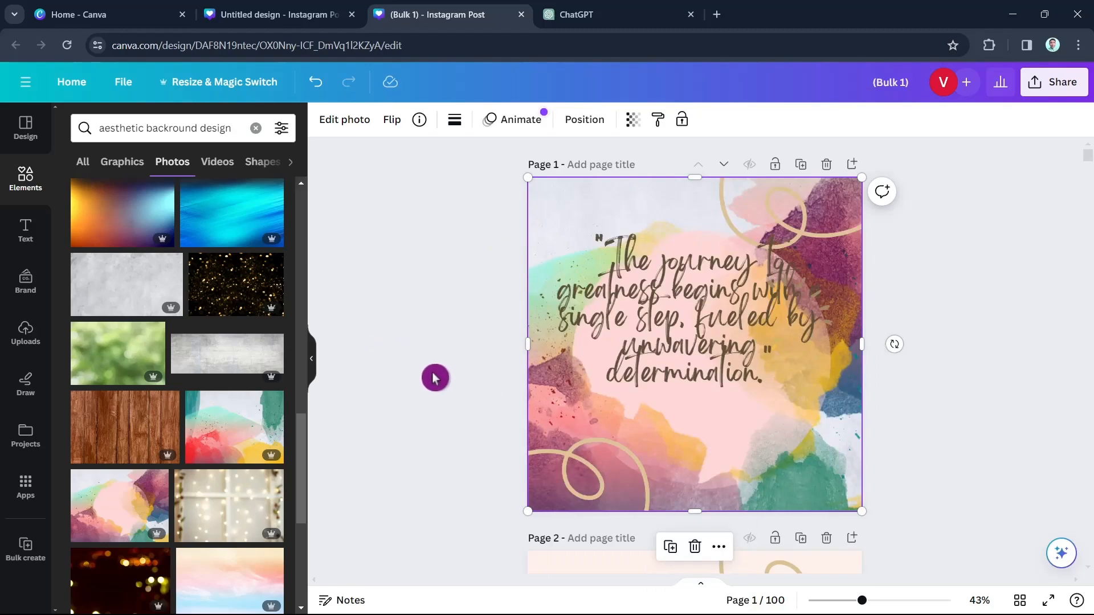
{"action": "left_click_drag", "start_coordinate": [691, 334], "coordinate": [696, 352]}
Fill page 2 with the red, green and yellow watercolor photo, send it to back, and move the quote slightly down
{"action": "scroll", "coordinate": [450, 411], "scroll_direction": "down", "scroll_amount": 6}
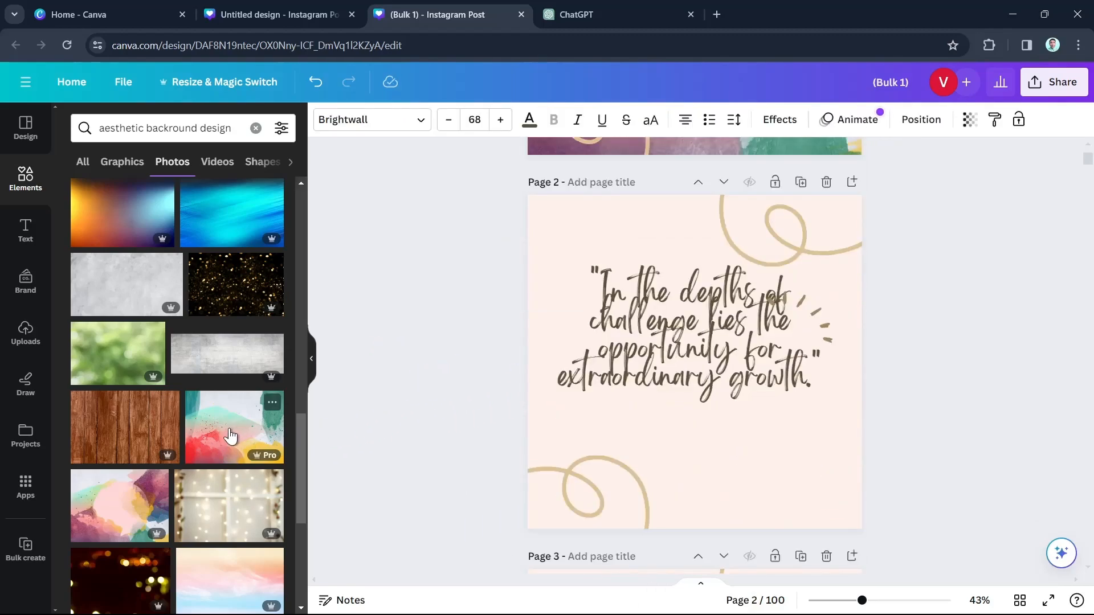
{"action": "left_click_drag", "start_coordinate": [230, 436], "coordinate": [561, 245]}
{"action": "right_click", "coordinate": [561, 245]}
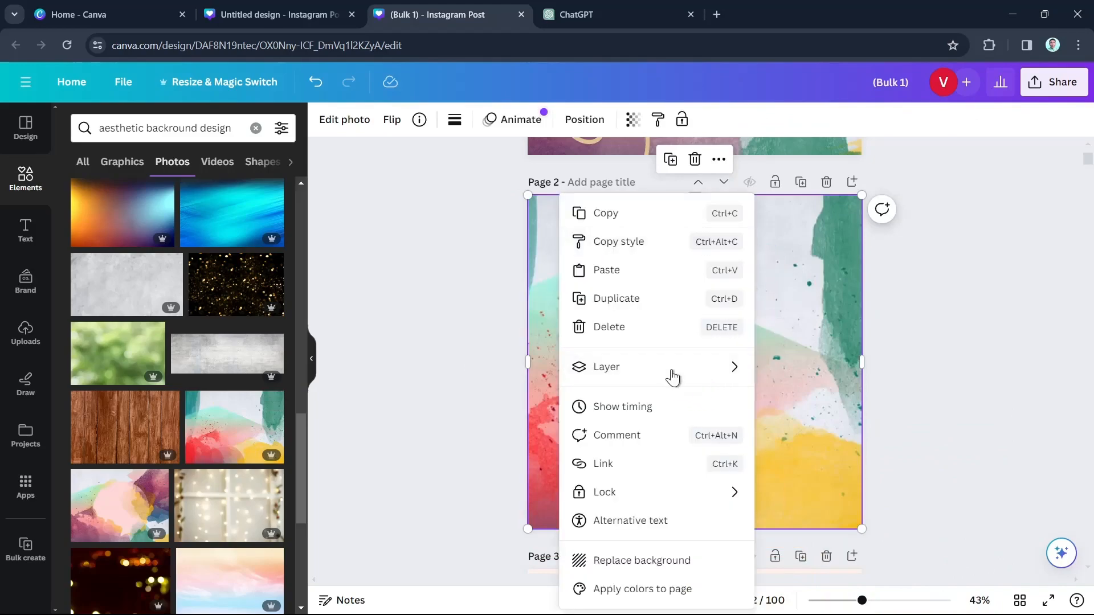
{"action": "mouse_move", "coordinate": [751, 367]}
{"action": "left_click", "coordinate": [814, 454]}
{"action": "left_click_drag", "start_coordinate": [729, 353], "coordinate": [729, 393]}
Try placing the blurred green photo on page 3, and delete the loosely placed copy
{"action": "scroll", "coordinate": [696, 456], "scroll_direction": "down", "scroll_amount": 8}
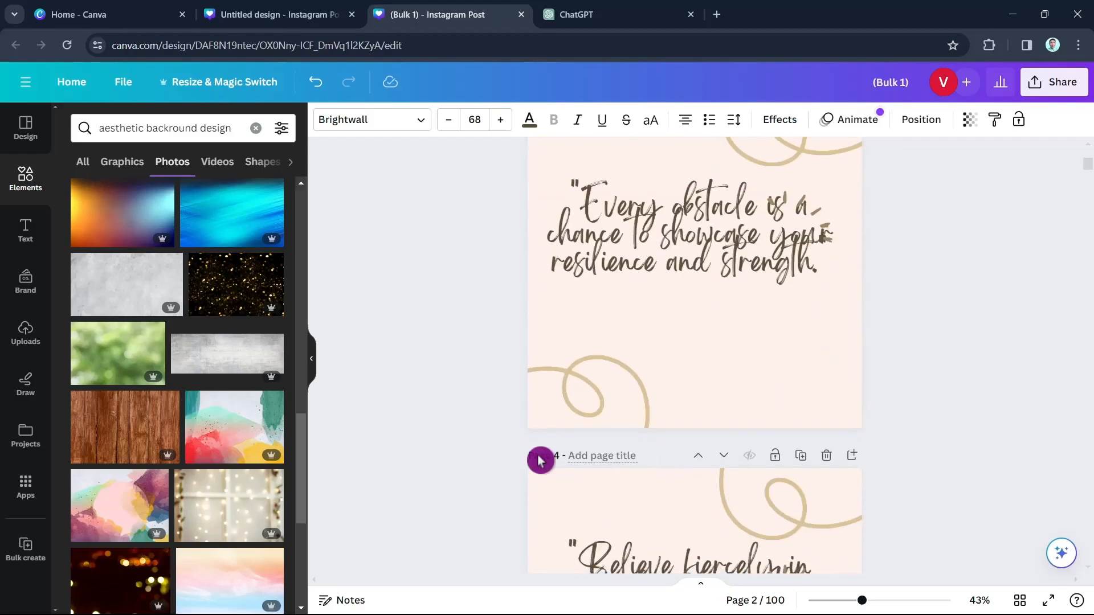
{"action": "scroll", "coordinate": [205, 478], "scroll_direction": "down", "scroll_amount": 4}
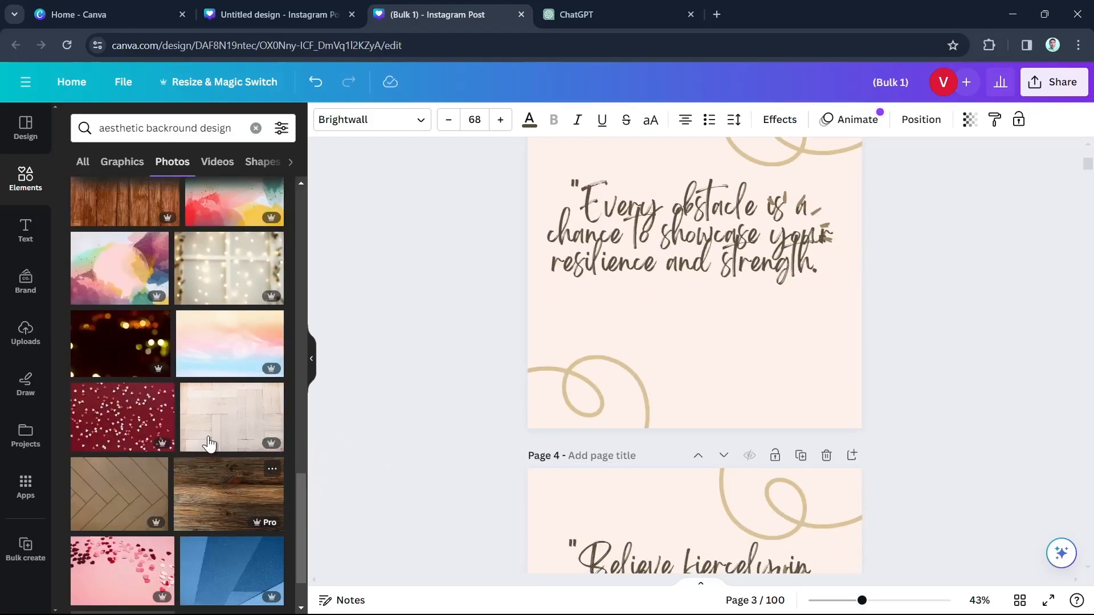
{"action": "scroll", "coordinate": [204, 442], "scroll_direction": "up", "scroll_amount": 4}
{"action": "left_click_drag", "start_coordinate": [135, 366], "coordinate": [589, 337]}
{"action": "scroll", "coordinate": [787, 399], "scroll_direction": "up", "scroll_amount": 2}
{"action": "left_click_drag", "start_coordinate": [629, 469], "coordinate": [561, 242]}
{"action": "right_click", "coordinate": [588, 247]}
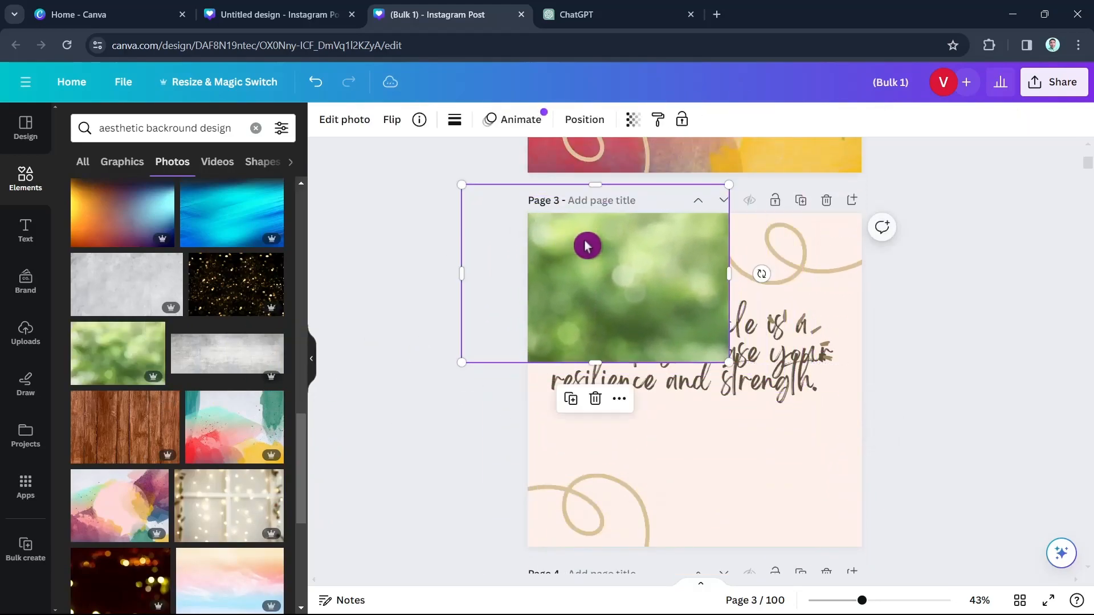
{"action": "left_click", "coordinate": [602, 401]}
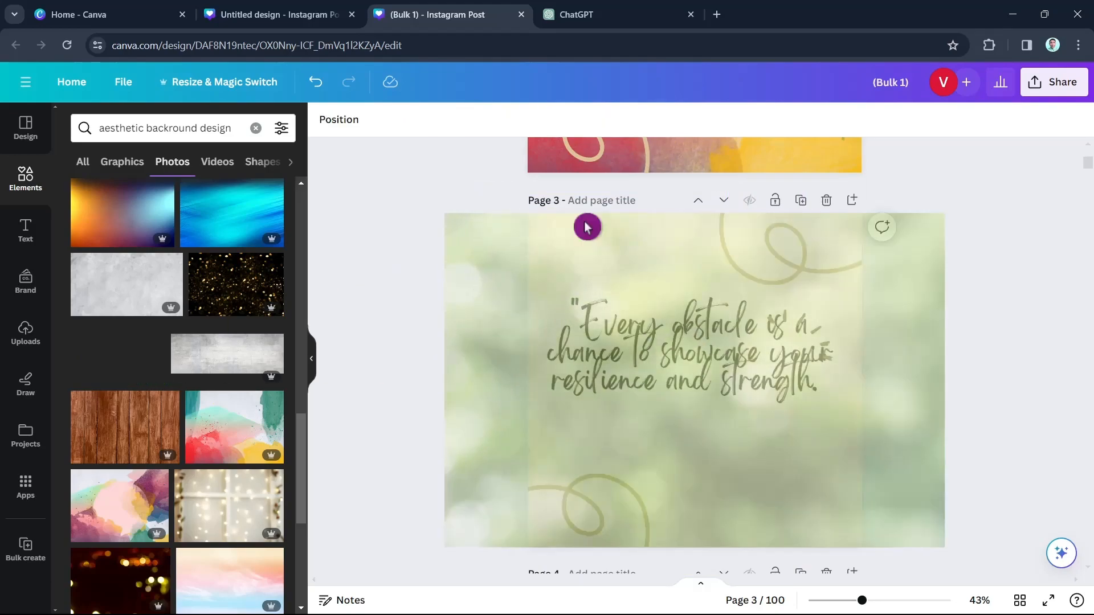